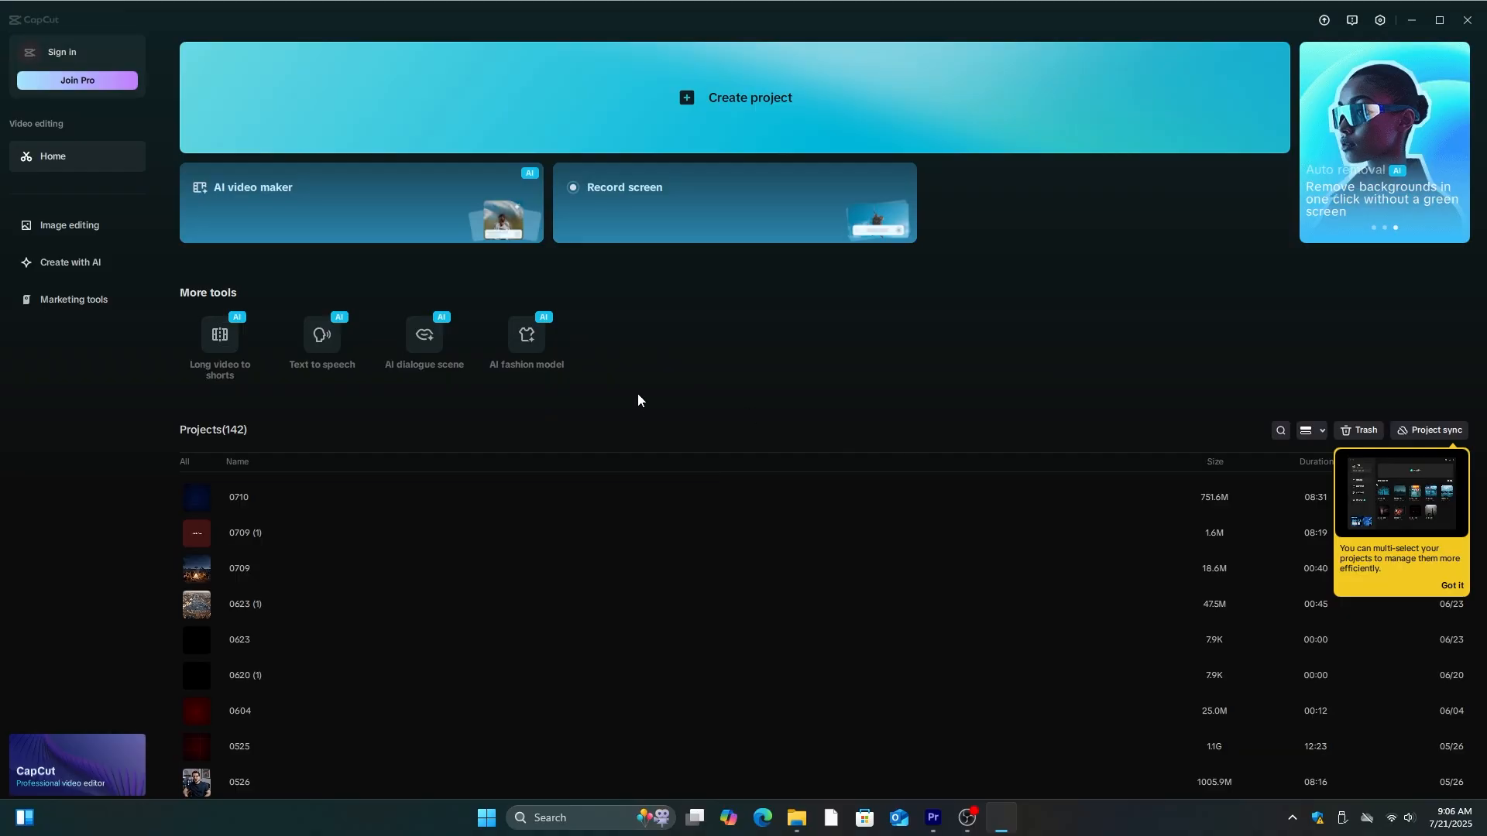
scroll(458, 497, "down", 1)
scroll(458, 499, "up", 1)
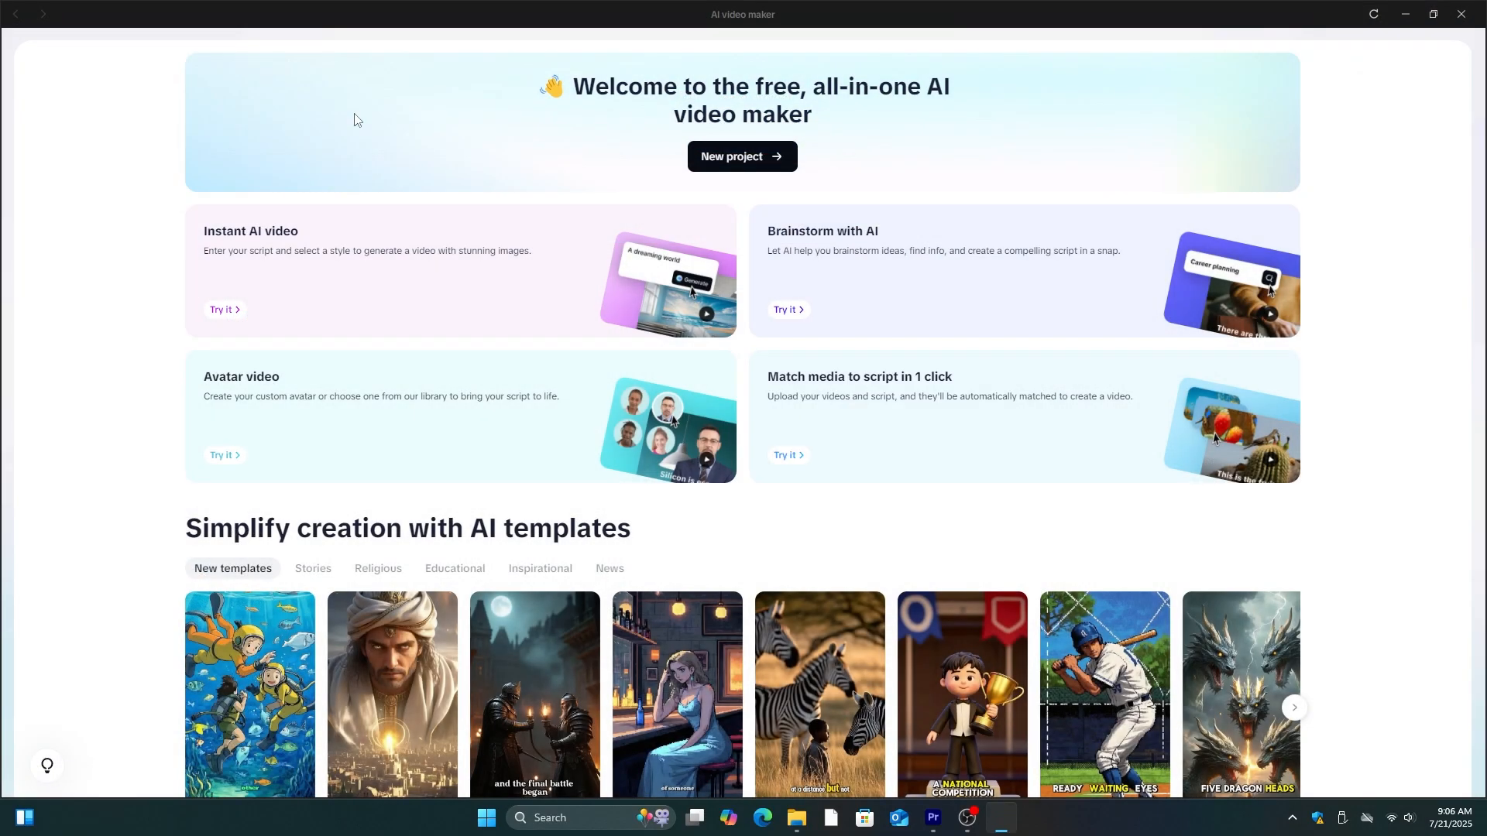
scroll(356, 124, "down", 2)
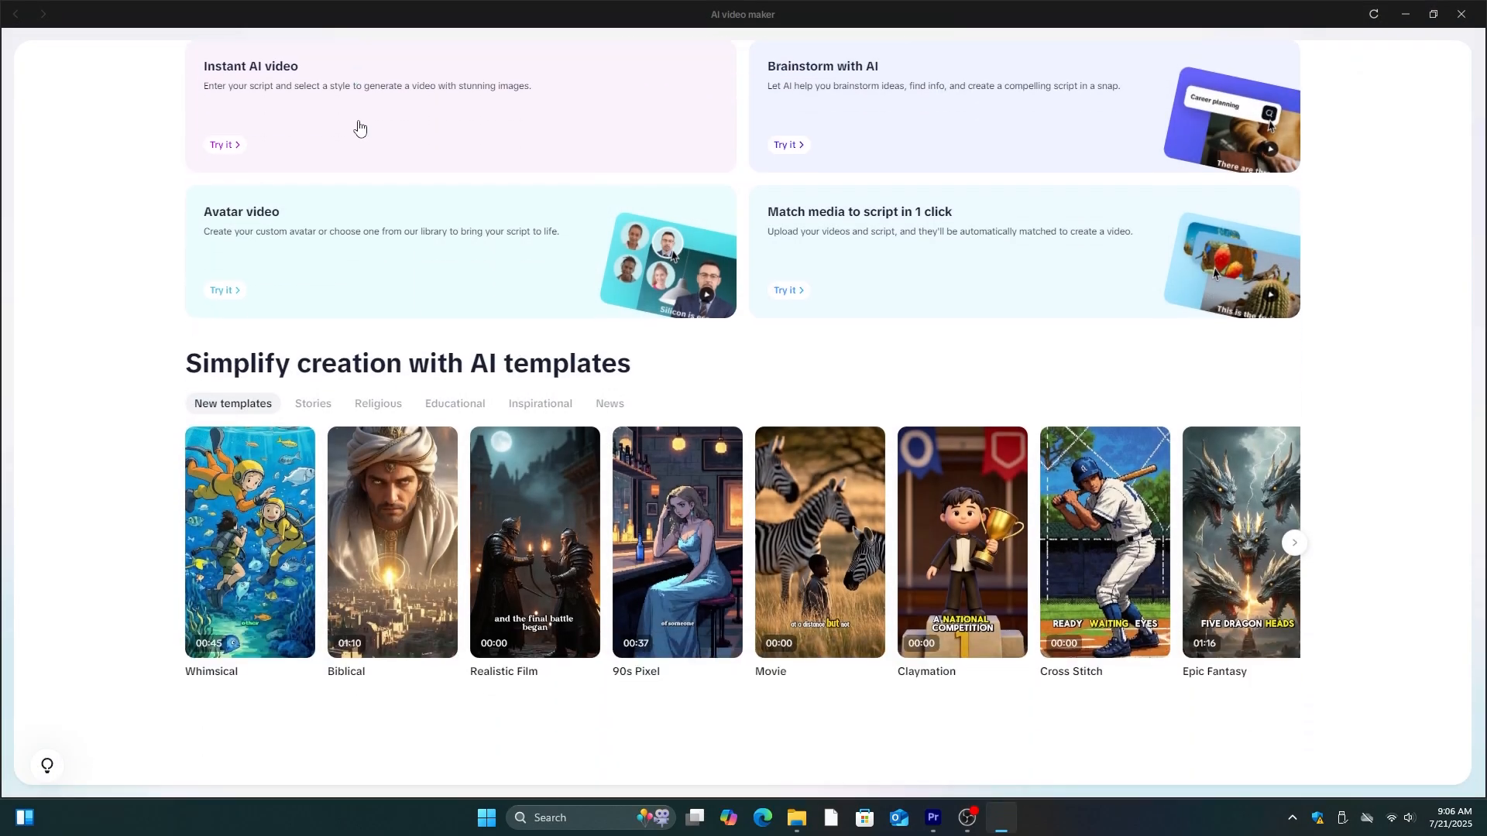
scroll(418, 217, "up", 2)
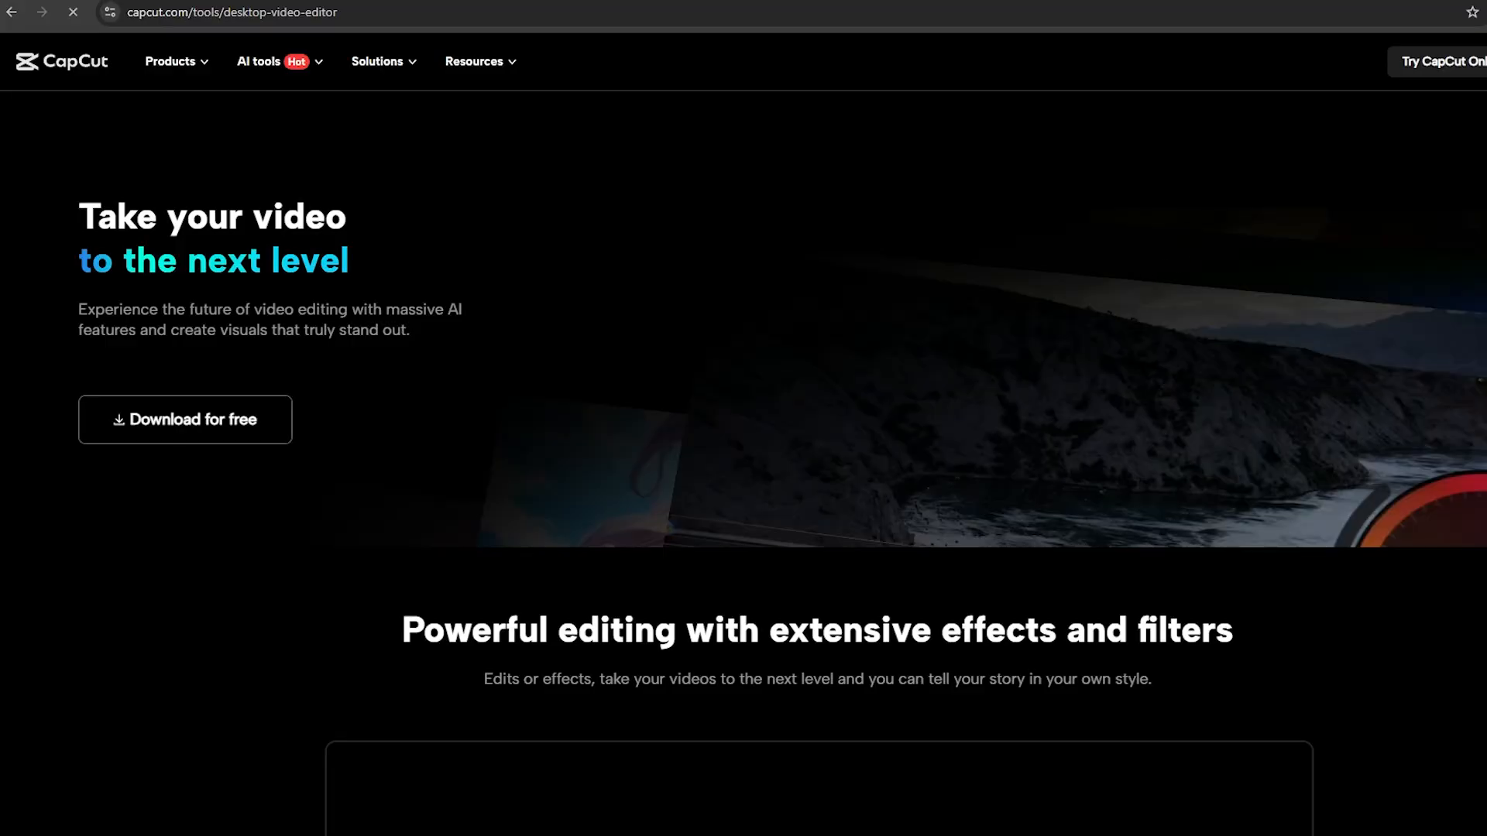
scroll(1469, 307, "down", 15)
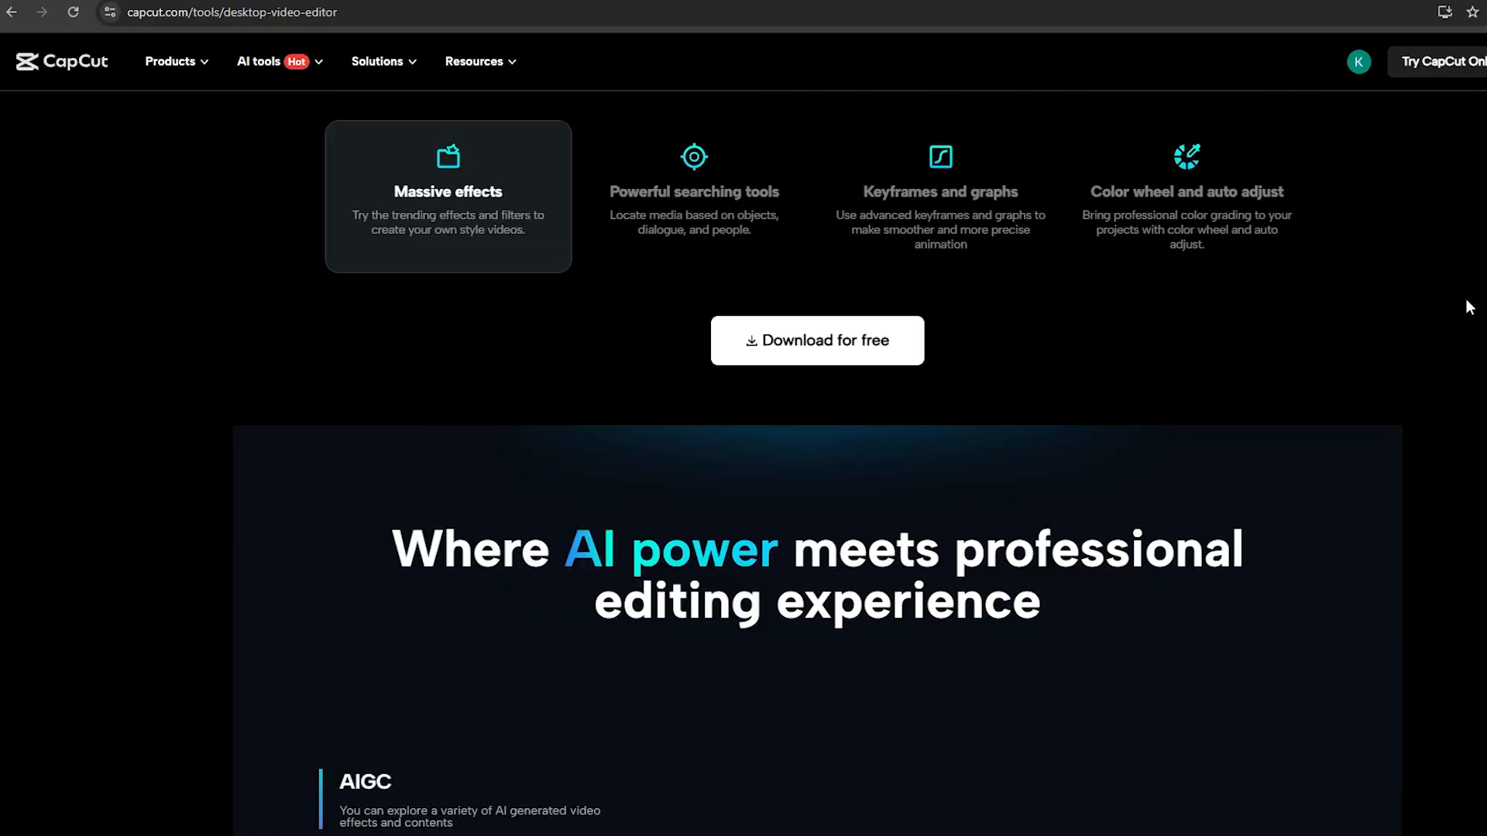
scroll(1469, 307, "down", 5)
scroll(1469, 307, "up", 17)
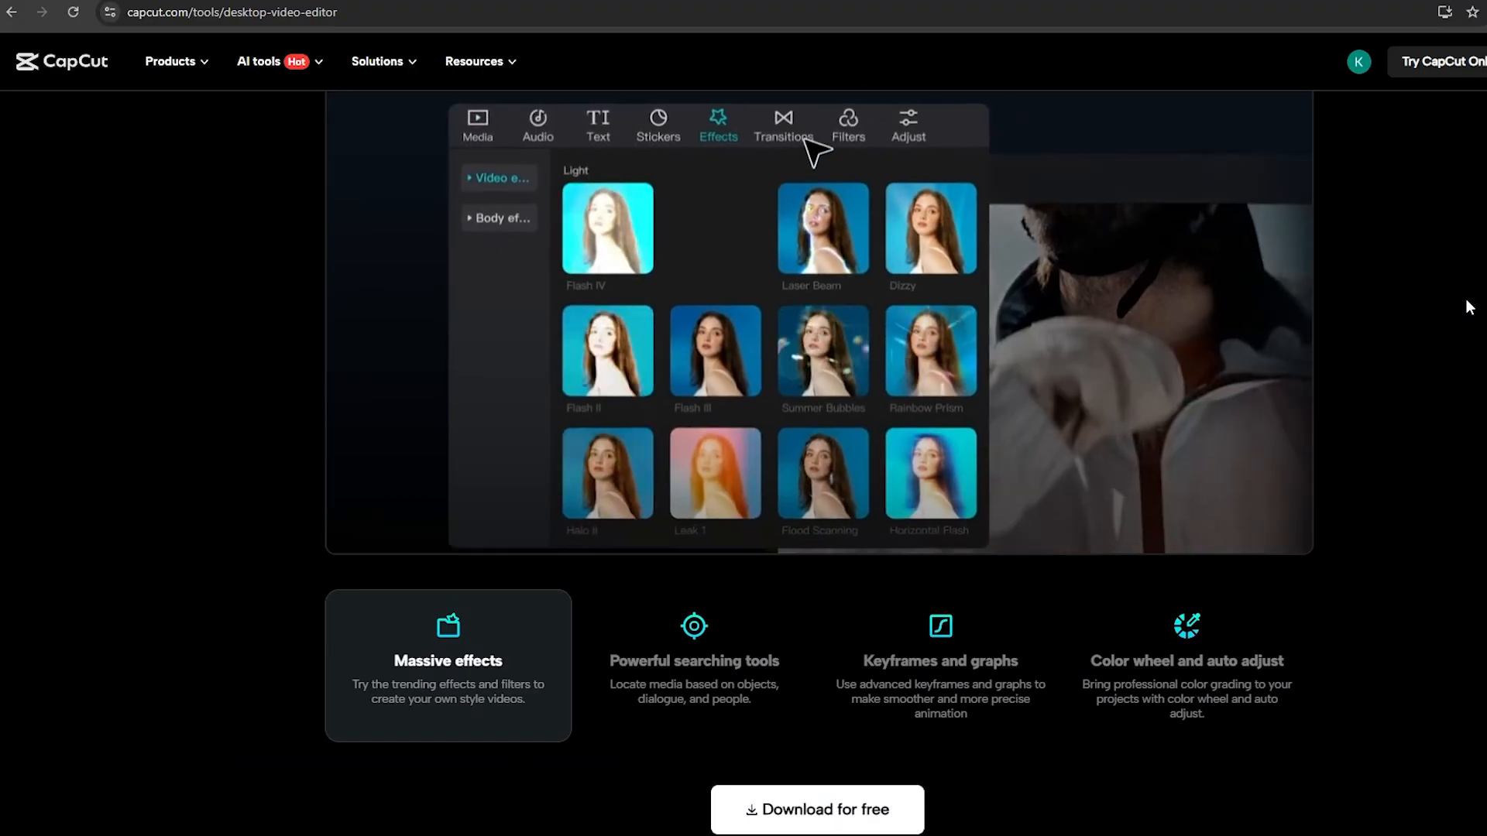
scroll(1469, 306, "up", 3)
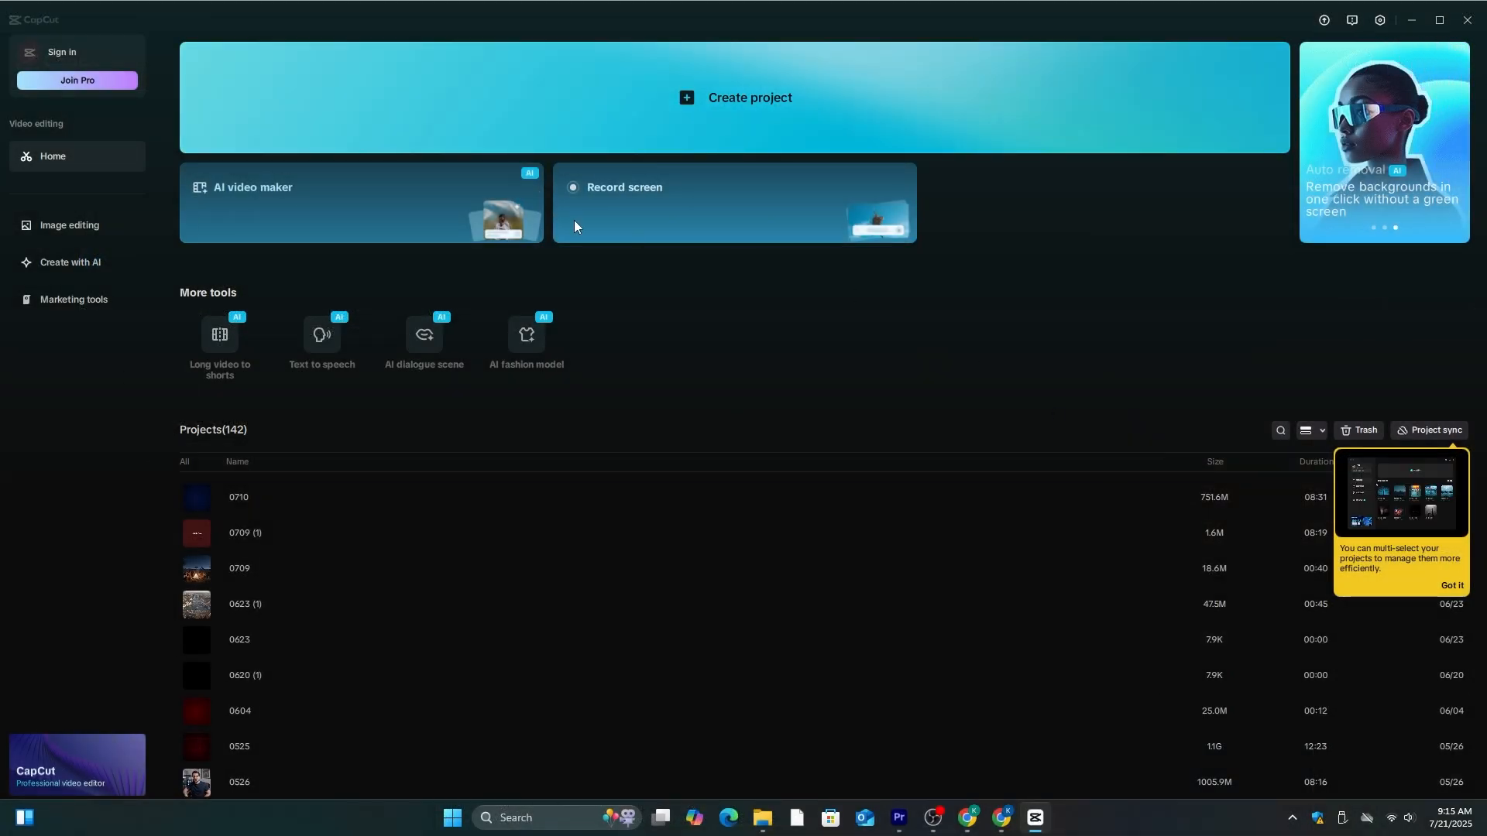
- Dismiss the multi-select tip, open the AI video maker and start a new project
left_click(1452, 585)
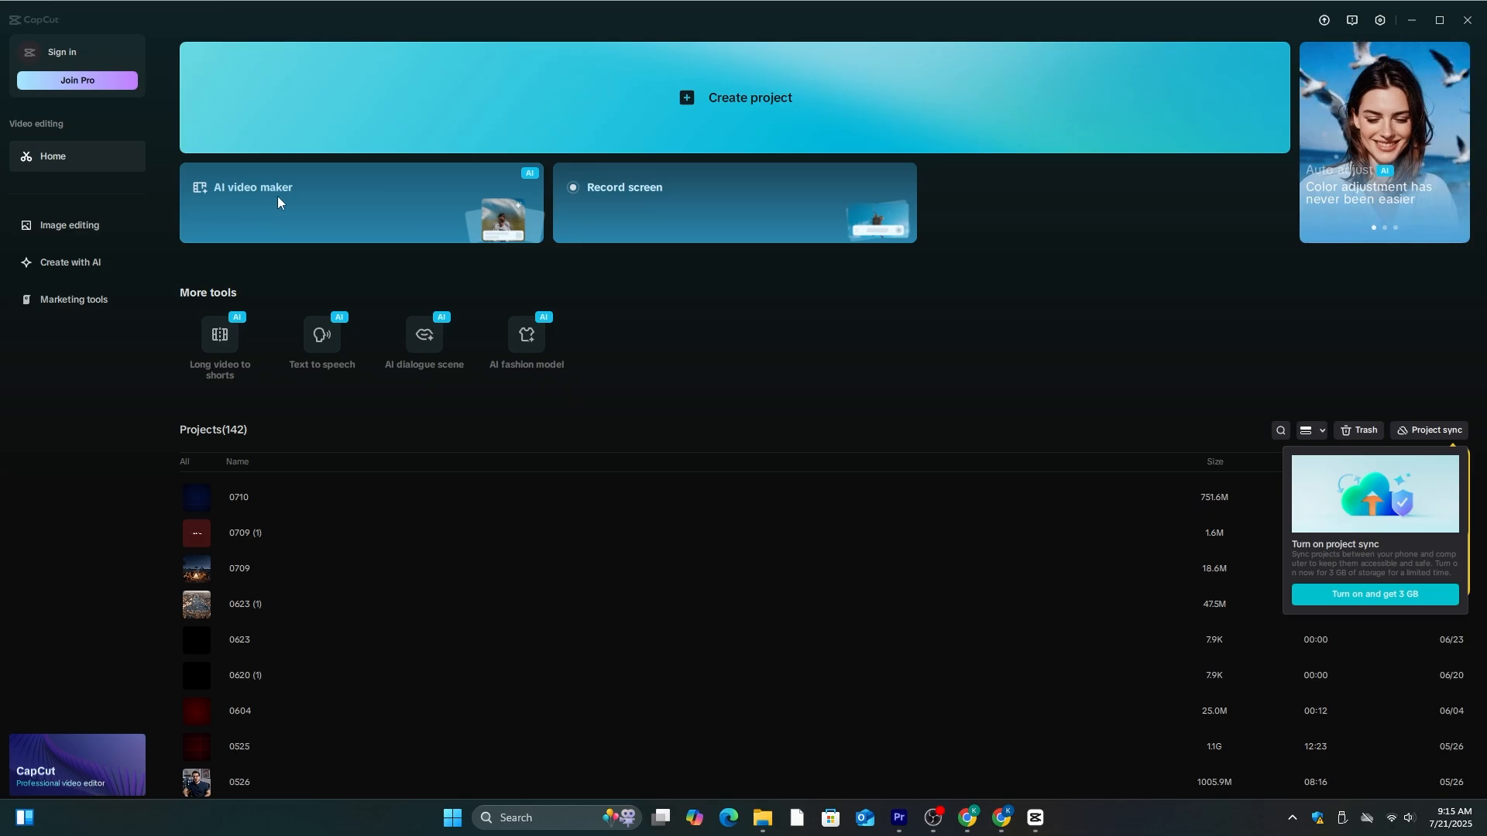
left_click(236, 199)
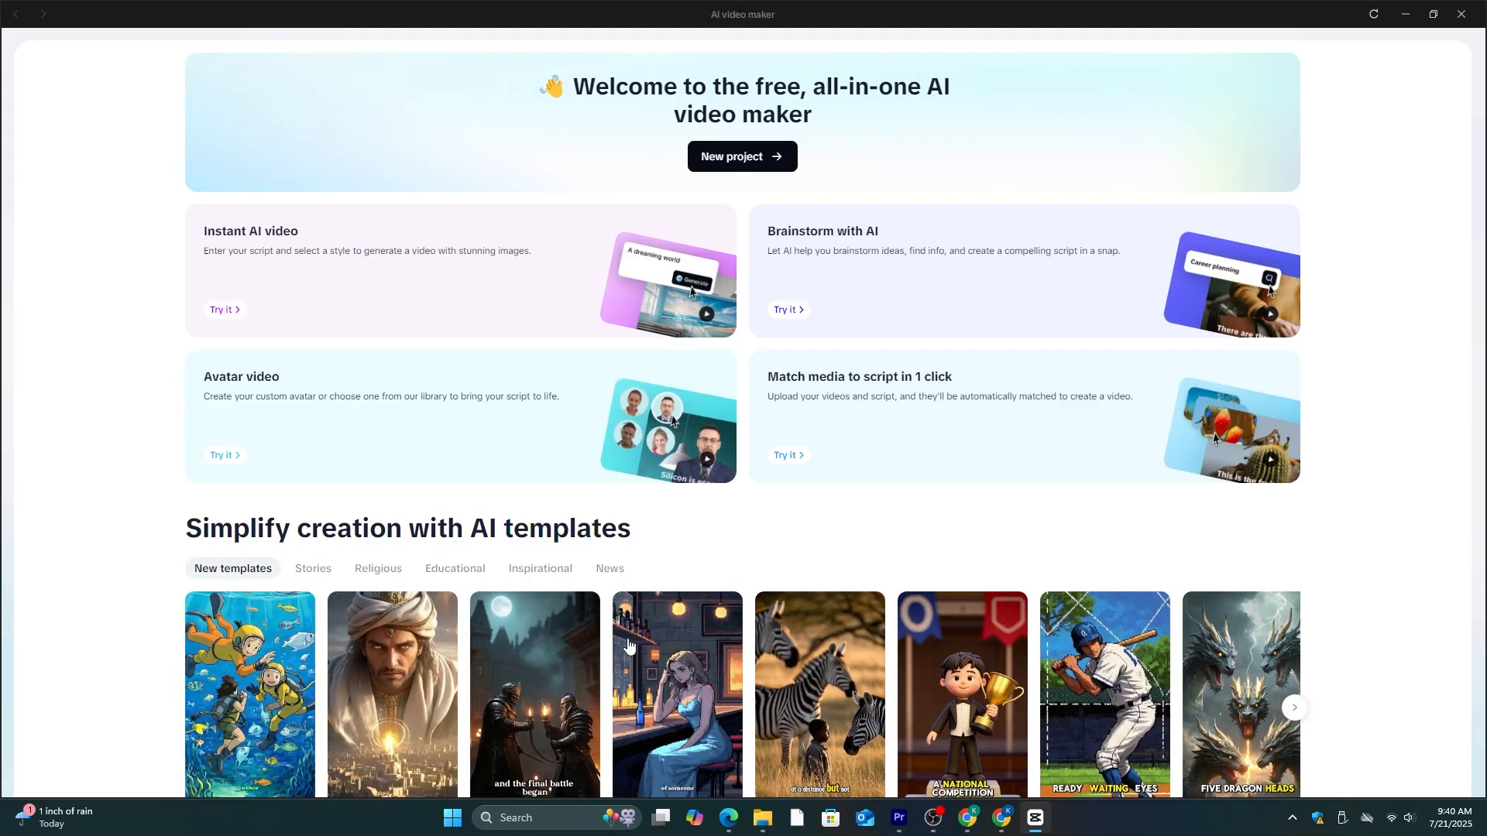
left_click(742, 157)
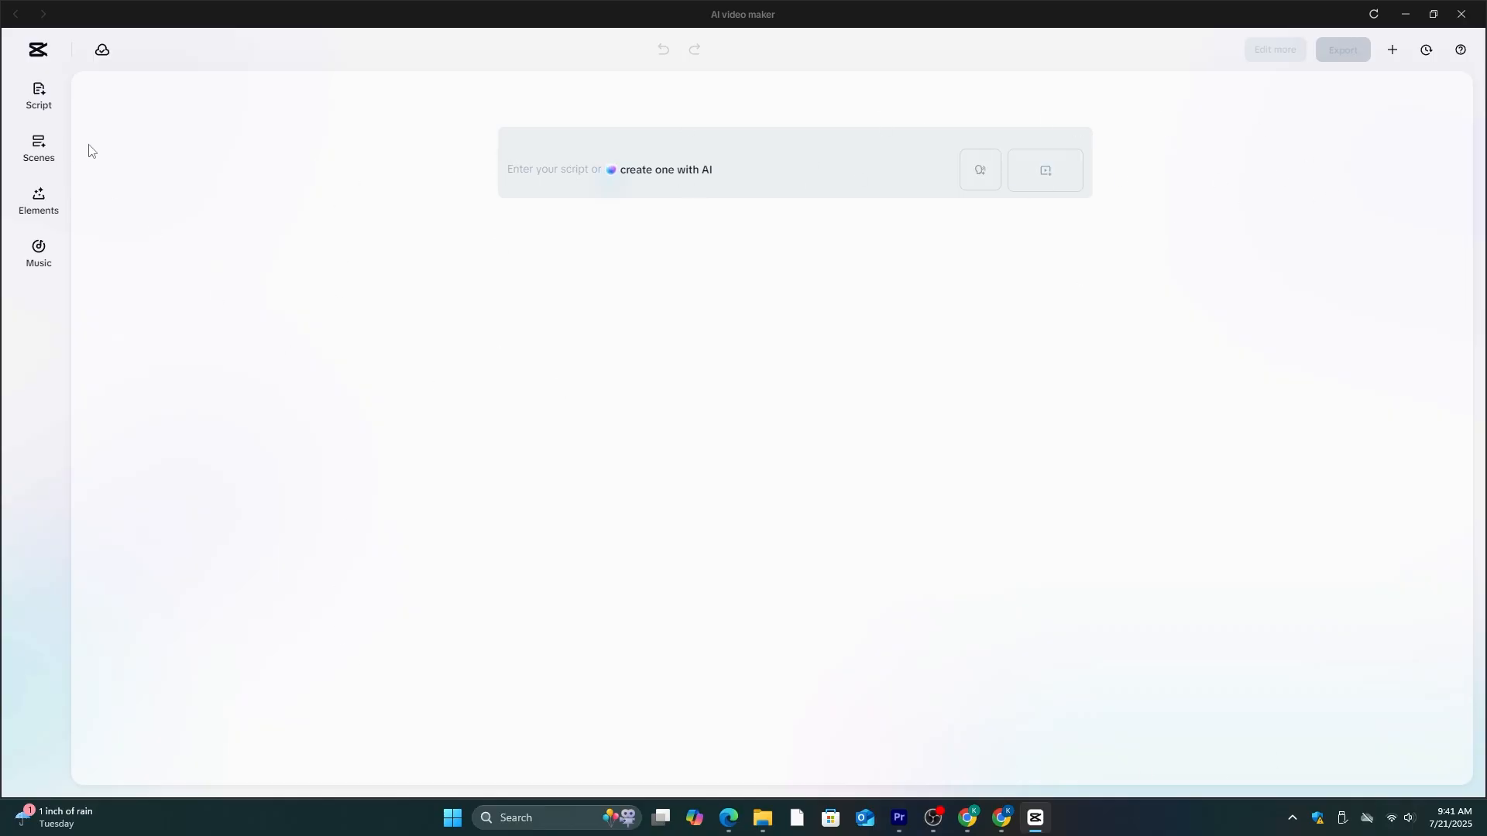
- Set the script topic to "Most Dangerous Apex predators on earth" with key points about the Top 3: Orca (Killer Whale), African Lion, Salt water Crocodile
left_click(48, 93)
left_click(124, 163)
type("Most Dan")
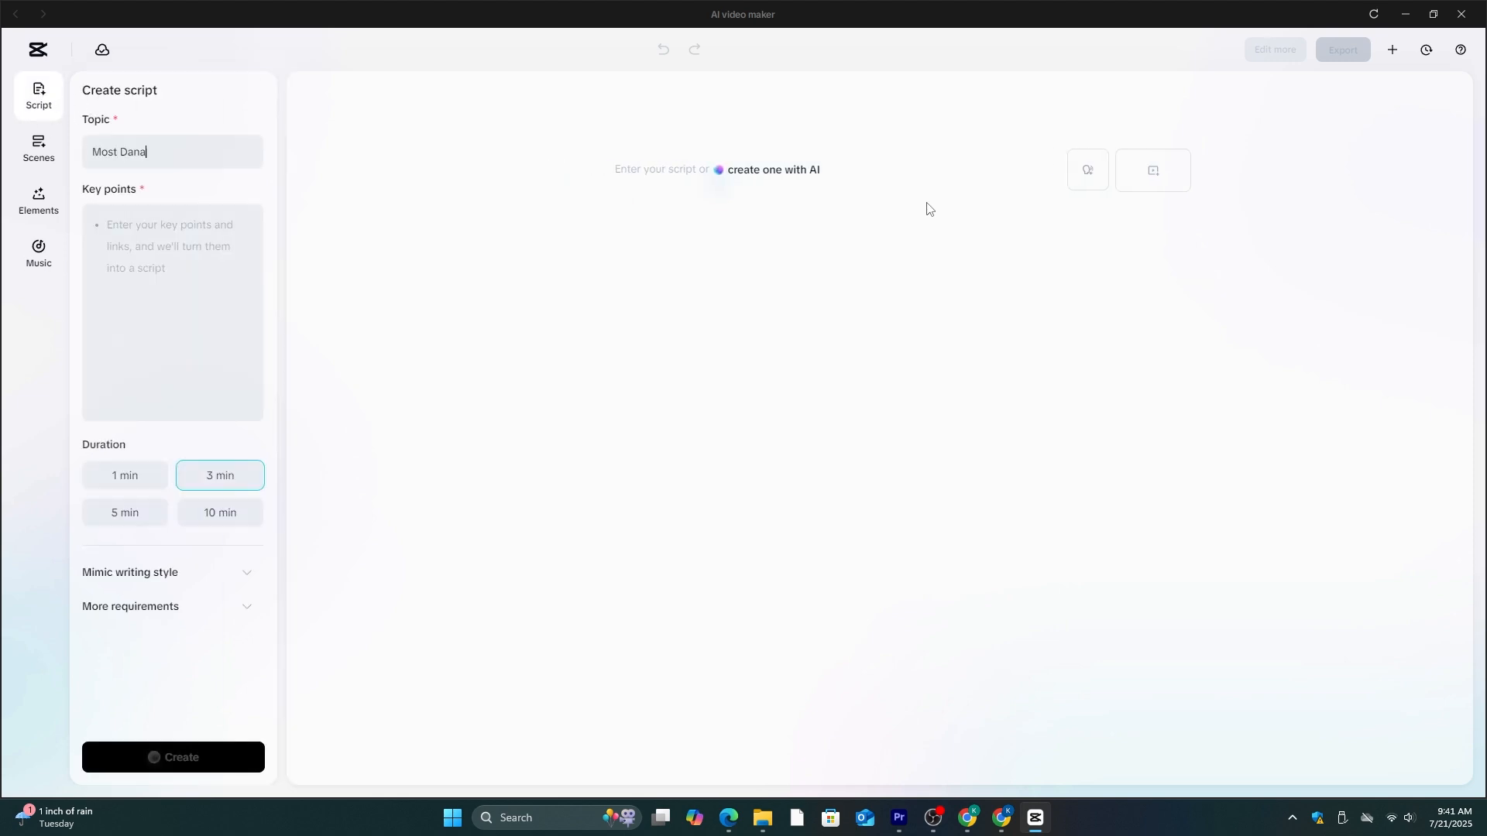
type("gerous Apex predatirs")
key("BackSpace")
key("BackSpace")
key("BackSpace")
type("ors on earth")
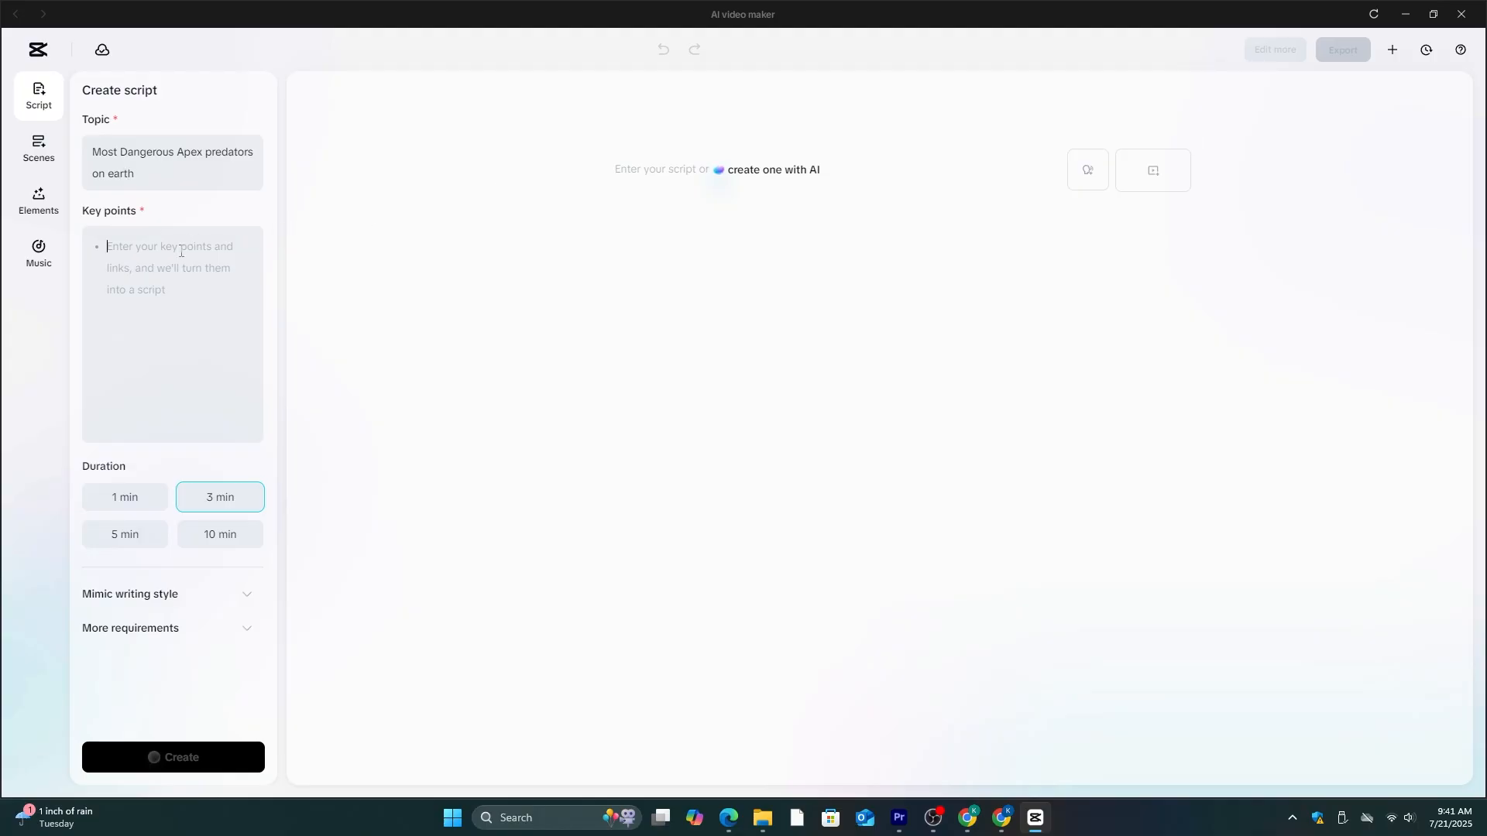
type("Create an engaging video about the Top 3 predators on Earth (Orca (Killer Whale),  African Lion, Salt water Crocodile)")
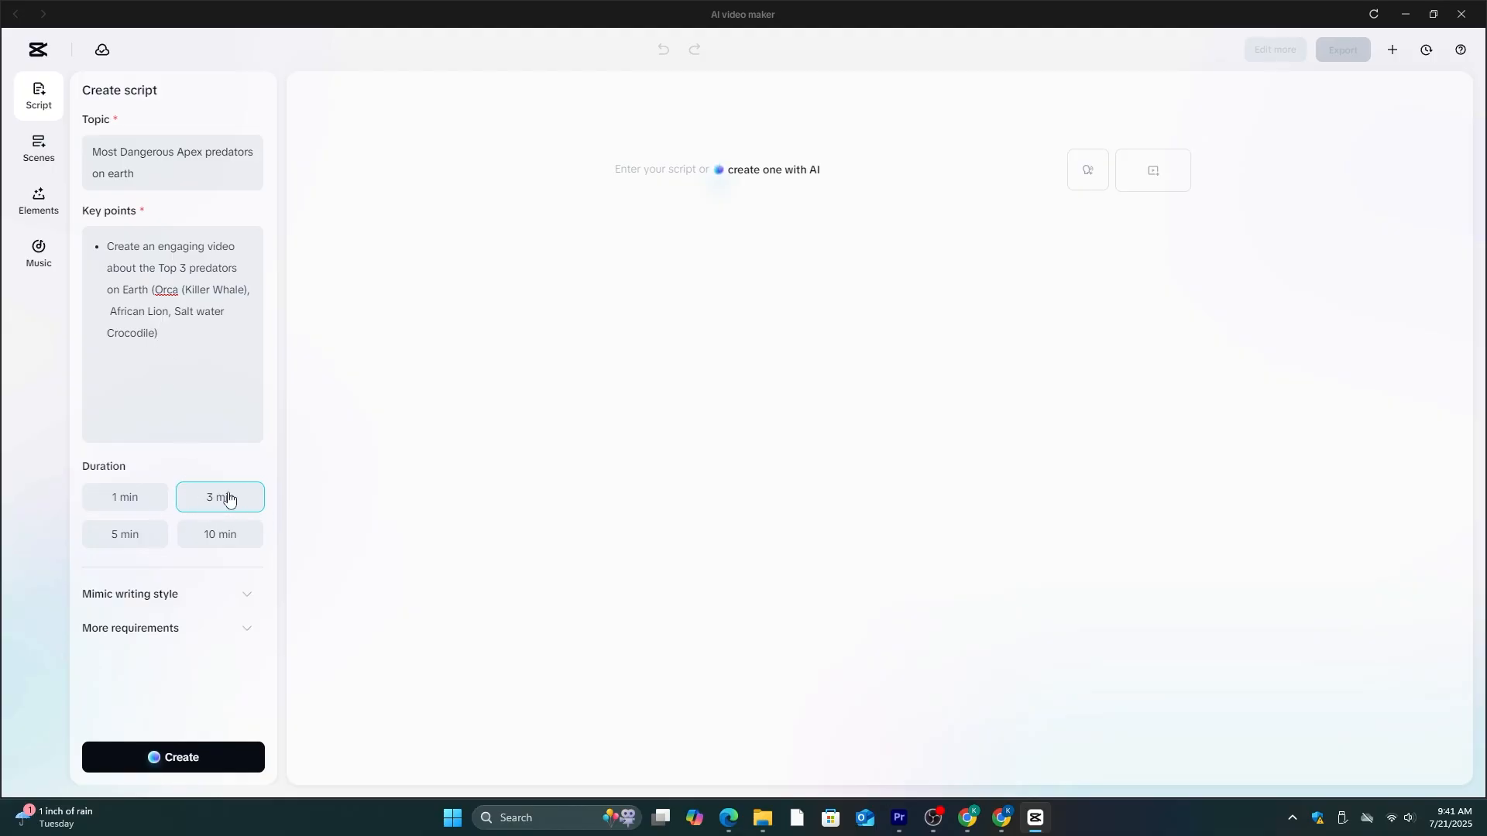
- Fill in the writing style: "Make sure to start the video with hook that can grab the viewer's attention and hook them till the end."
left_click(248, 598)
scroll(183, 615, "down", 1)
left_click(119, 573)
scroll(109, 550, "down", 1)
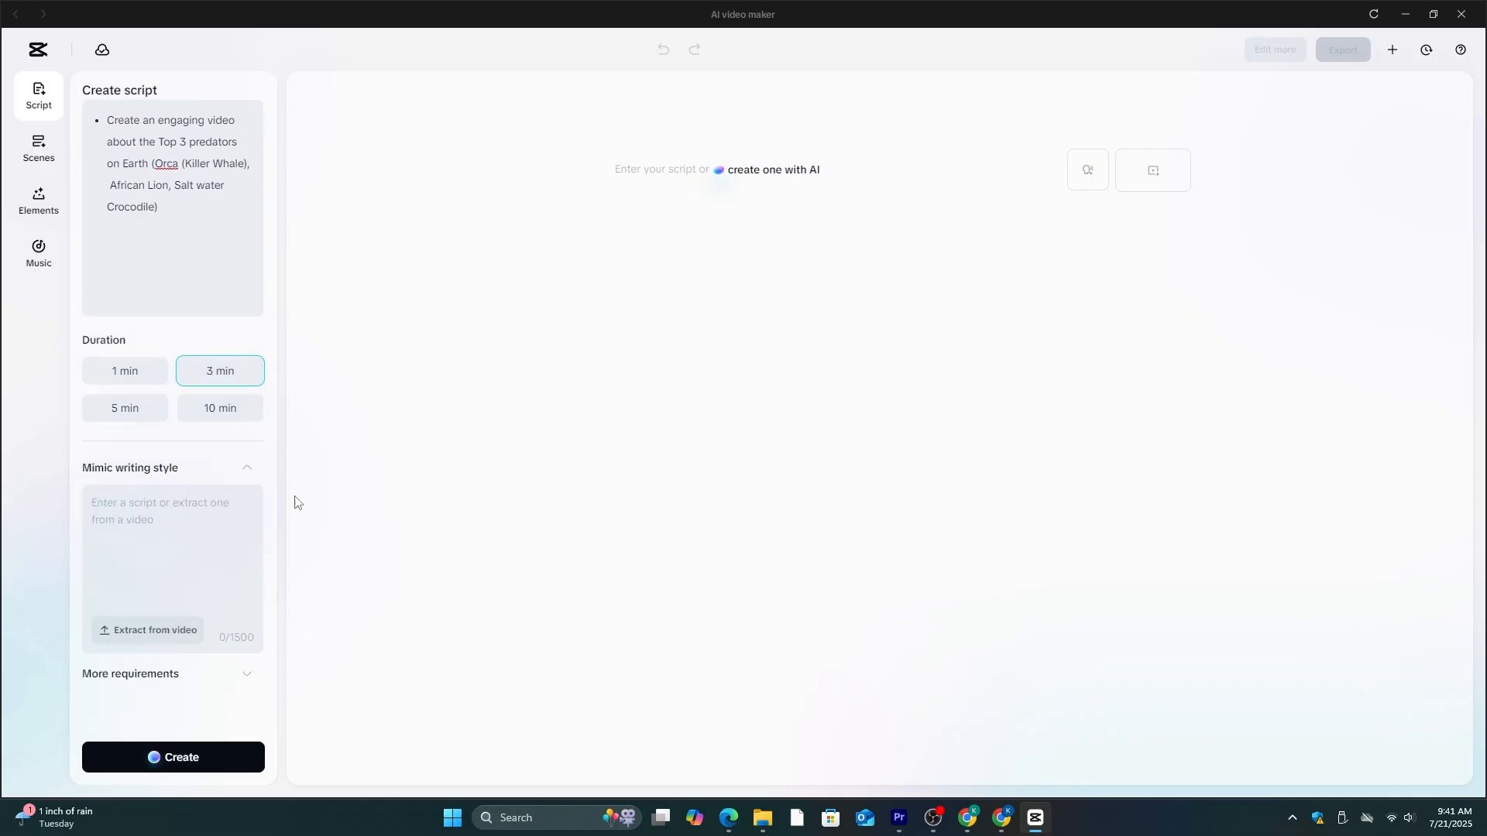
type("Mak")
type("e sure to start the video with hook that can grab the viewer'")
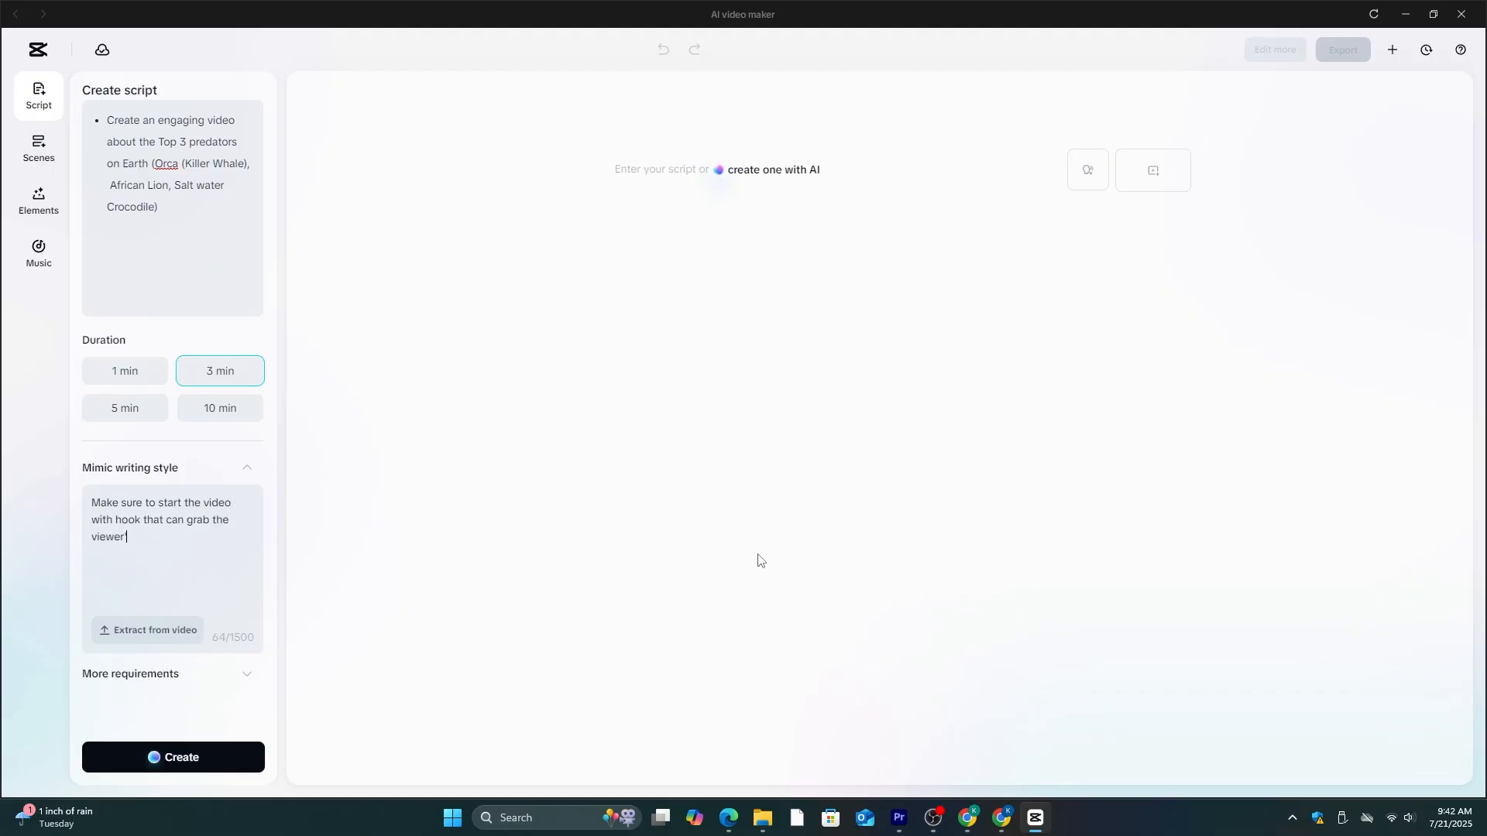
type("s attention and hook them till the end.")
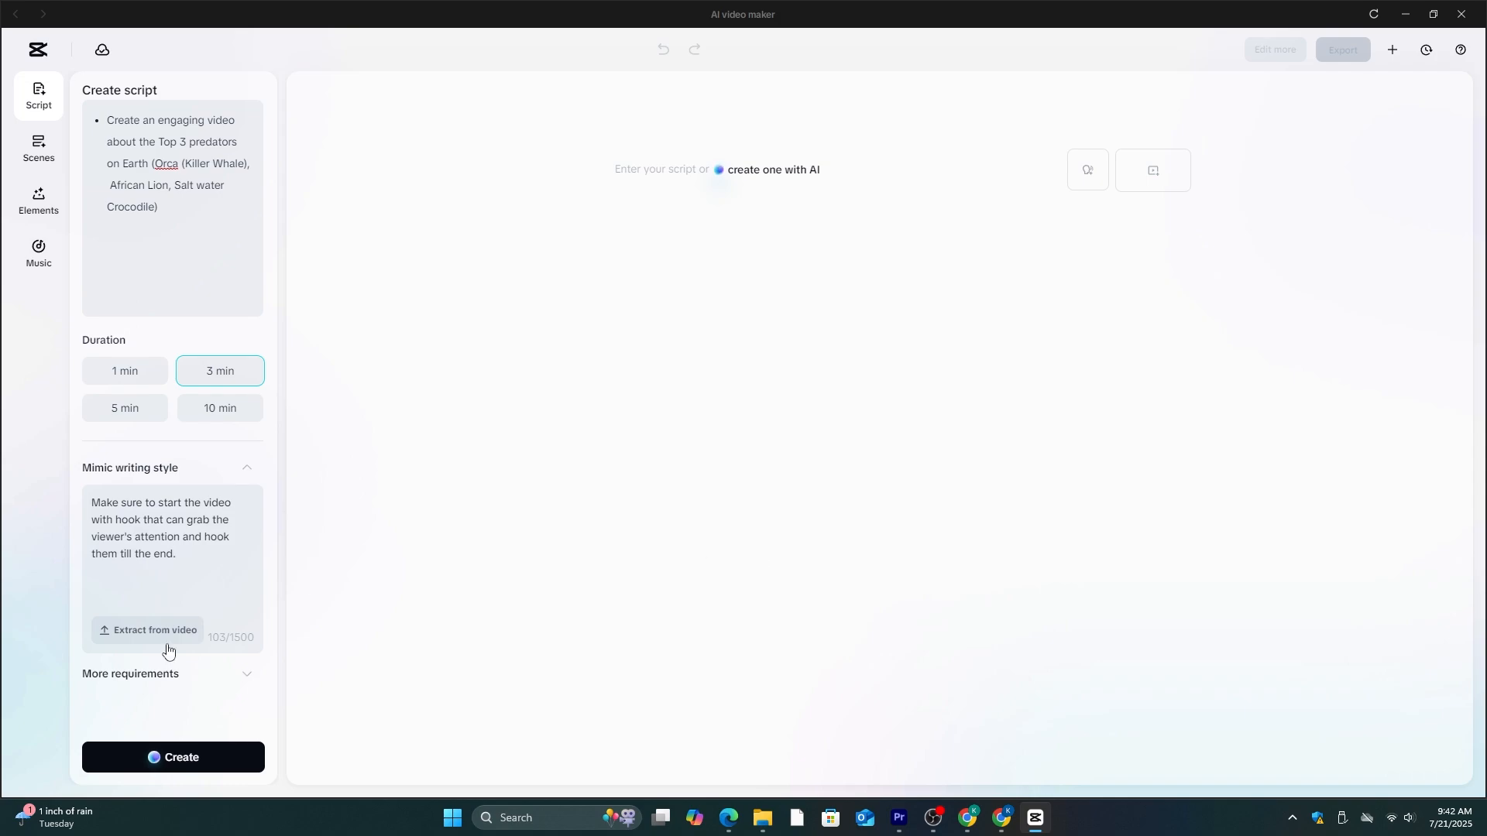
- Add the requirement "Script should be fun and dangerous at the same time." and generate the 3 min script
left_click(247, 468)
left_click(242, 630)
left_click(178, 676)
type("Script should be fun and dangerous at the same time.")
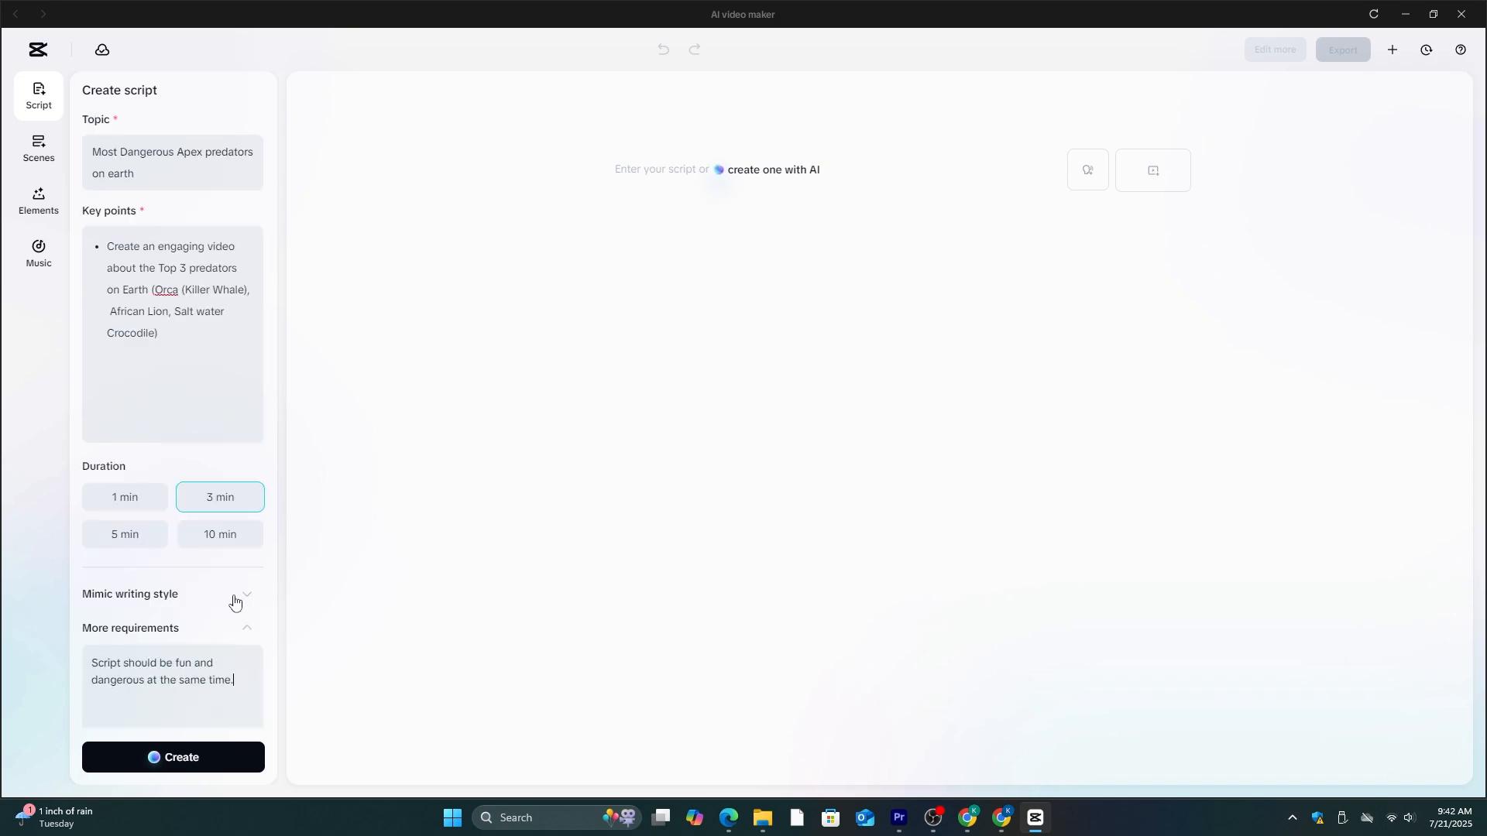
left_click(172, 757)
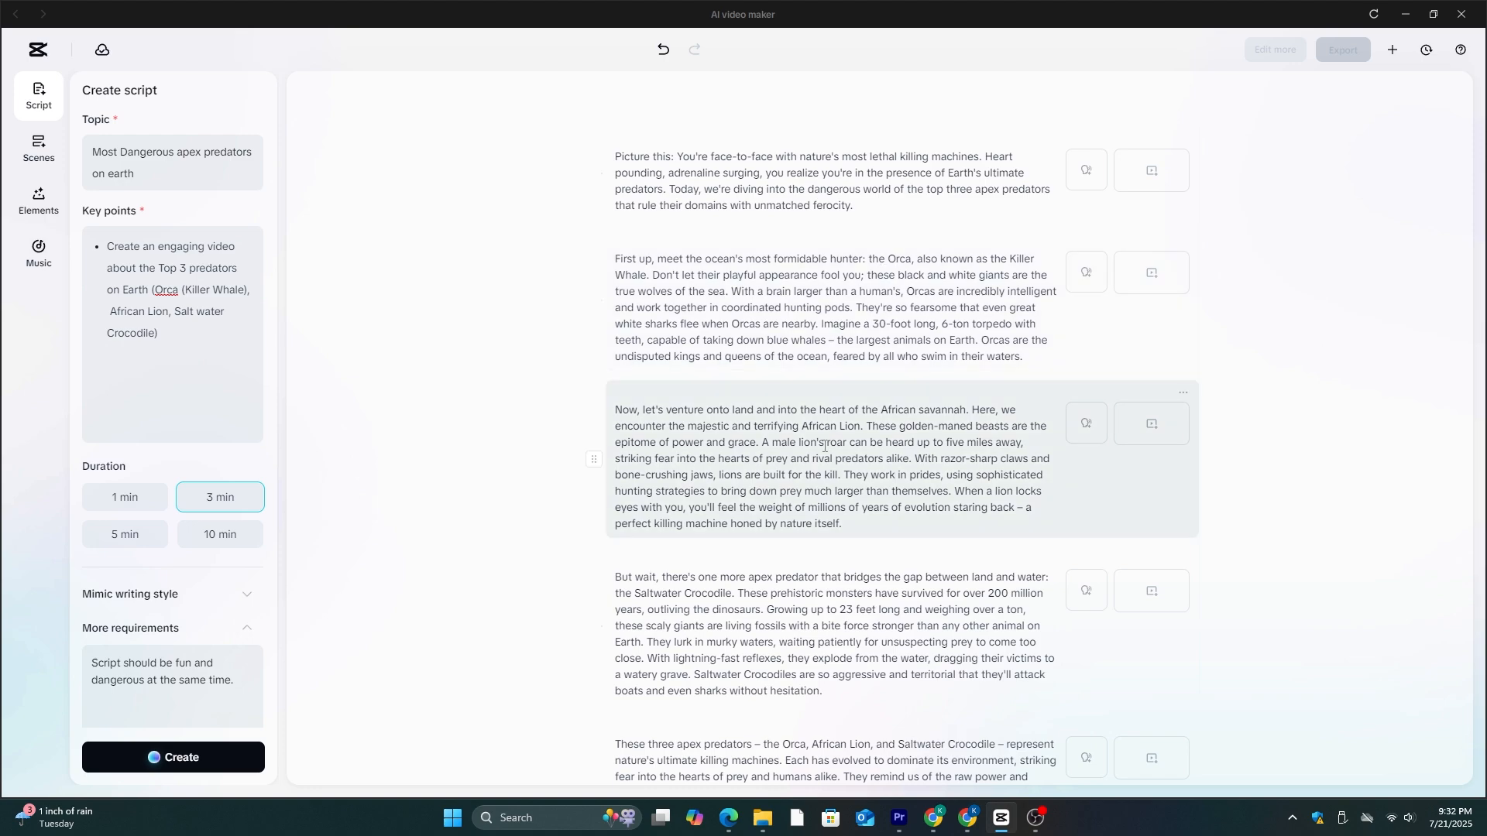
scroll(895, 569, "down", 1)
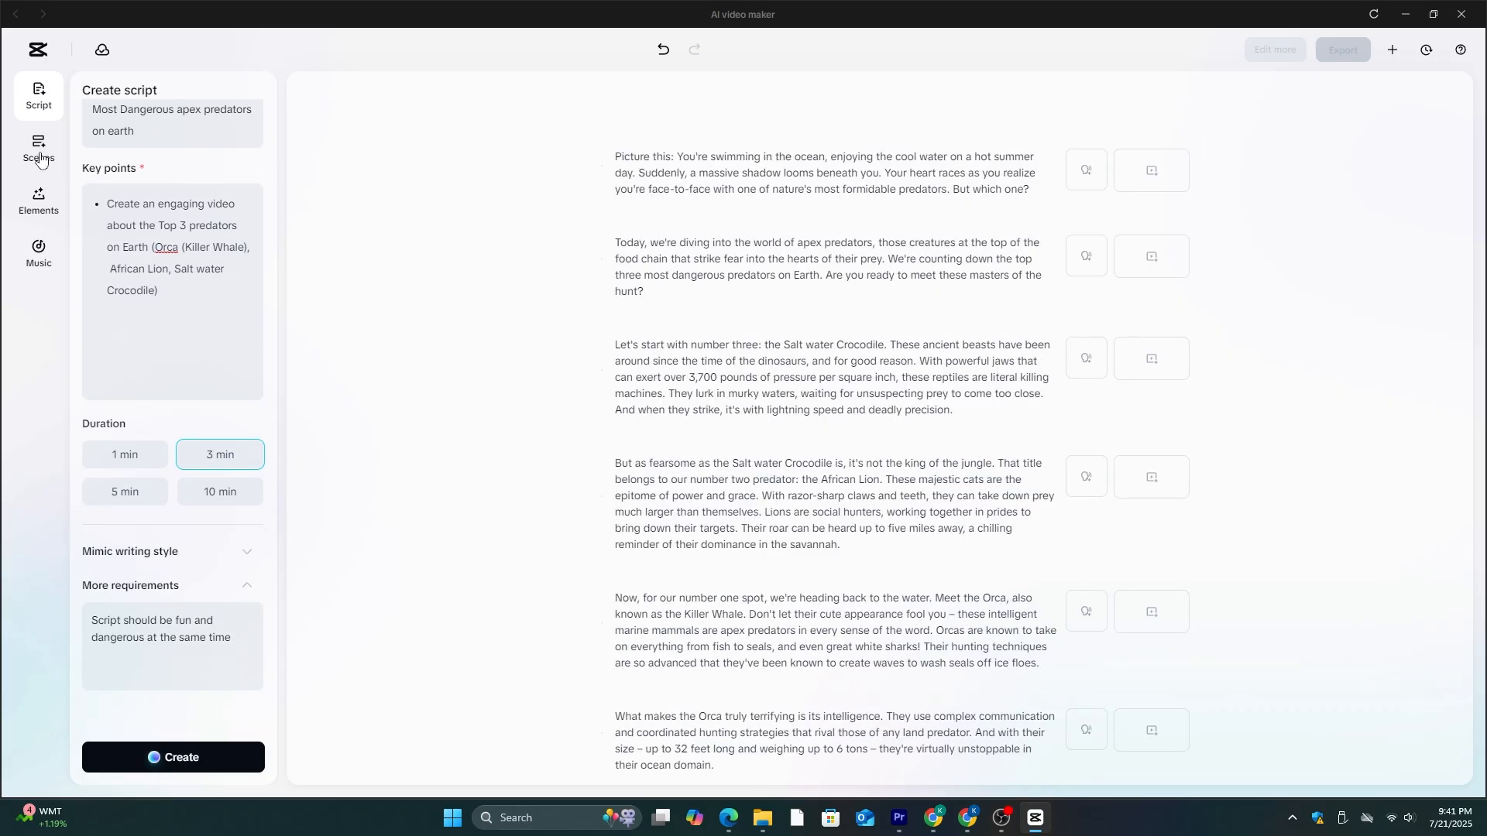
- Browse the recommended trending avatars available for the scenes' voiceover
left_click(39, 149)
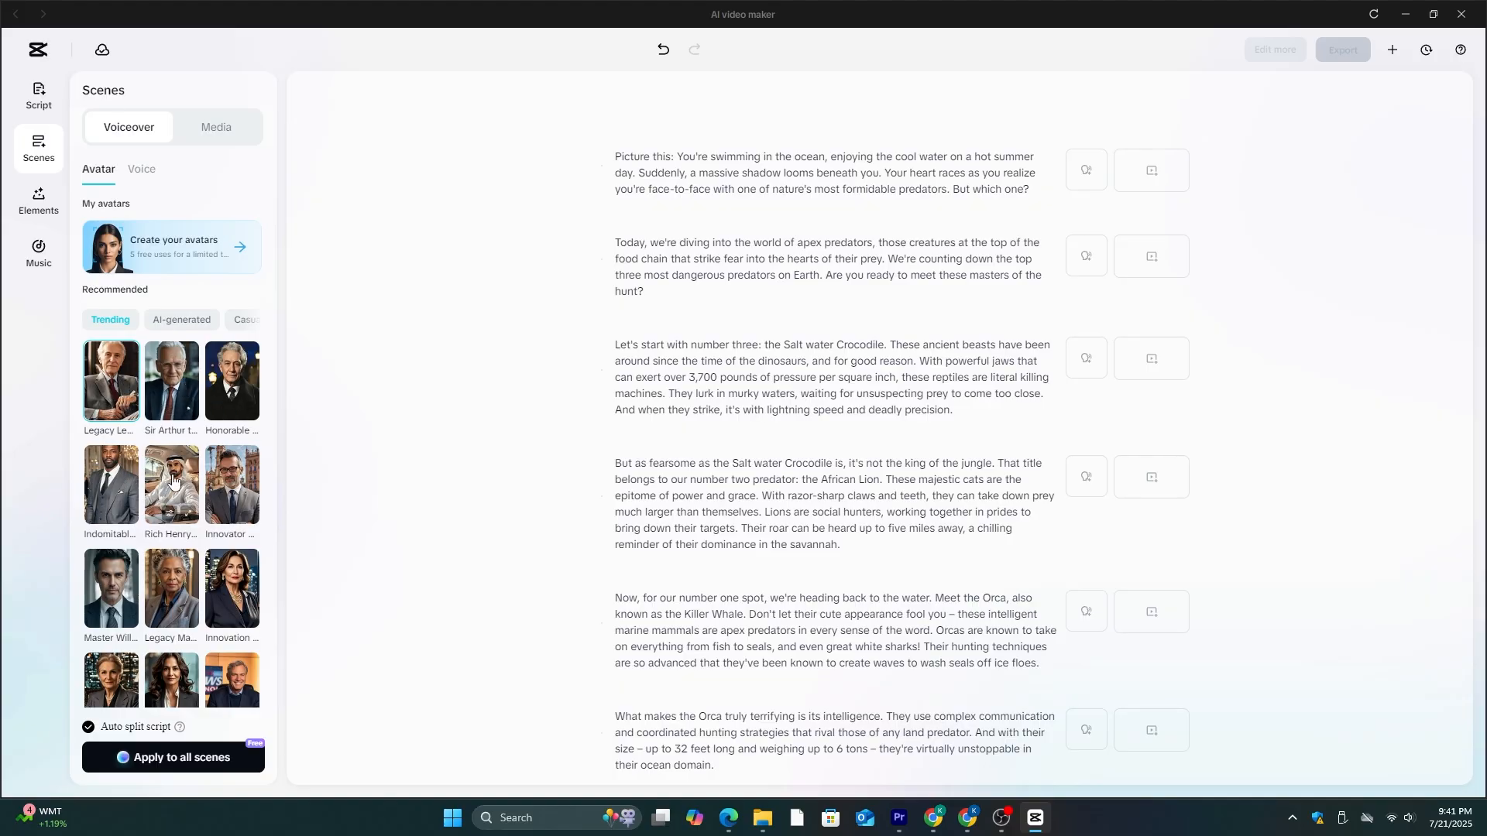
scroll(155, 471, "down", 1)
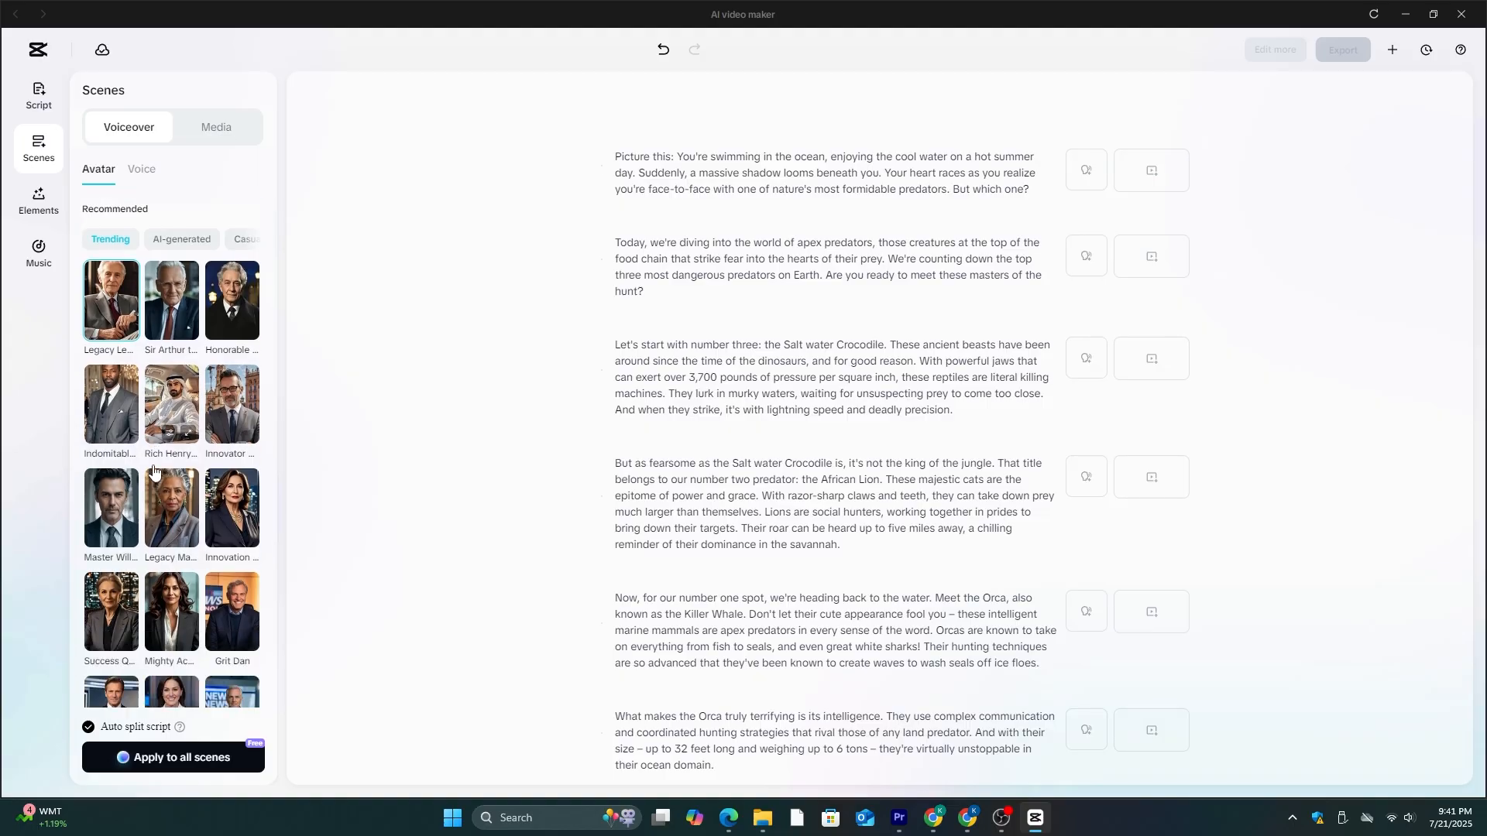
scroll(154, 470, "down", 1)
scroll(178, 526, "down", 2)
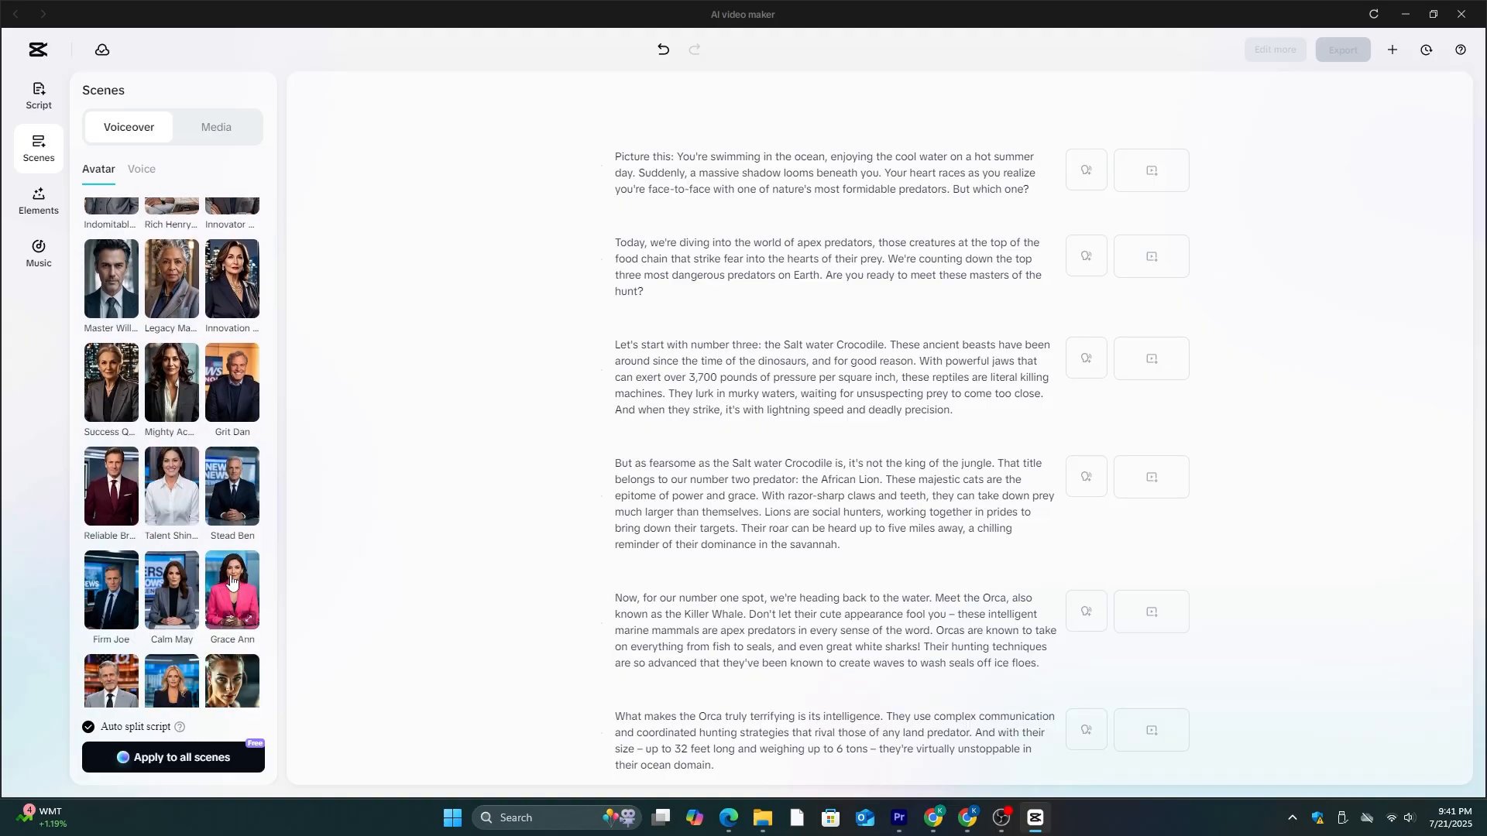
scroll(186, 591, "down", 2)
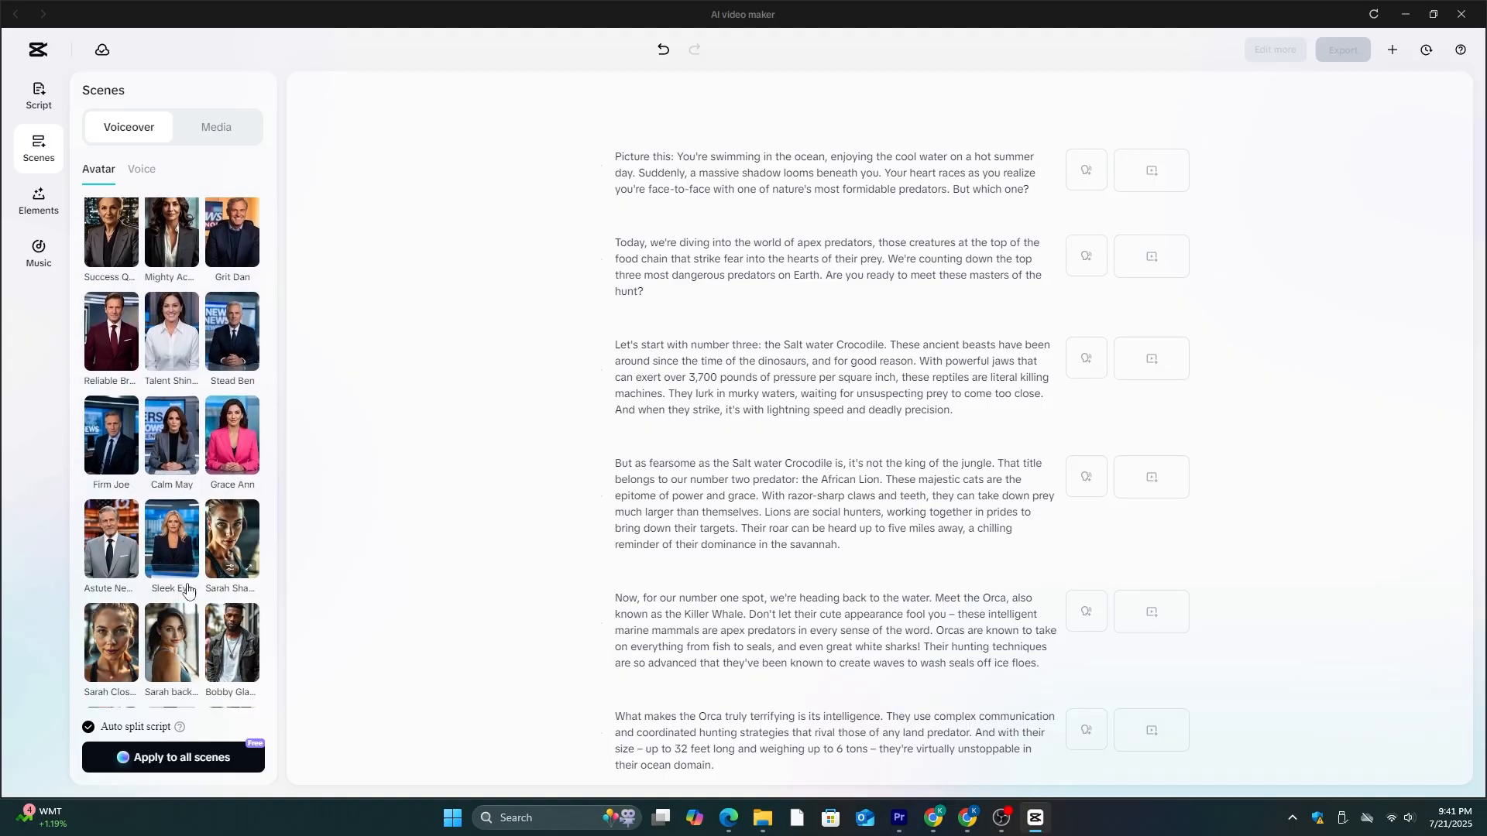
scroll(187, 590, "down", 5)
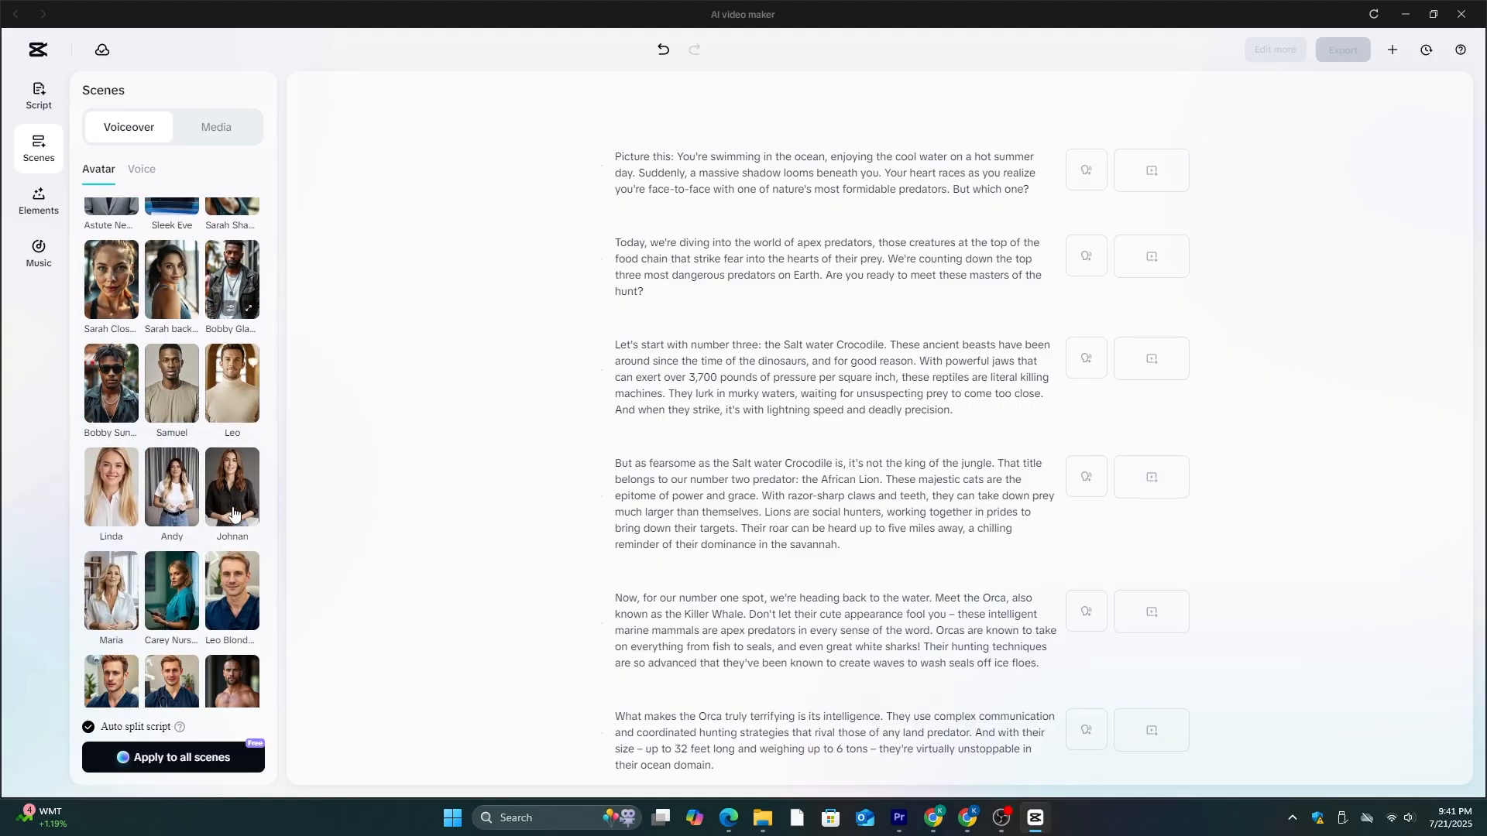
scroll(186, 589, "down", 3)
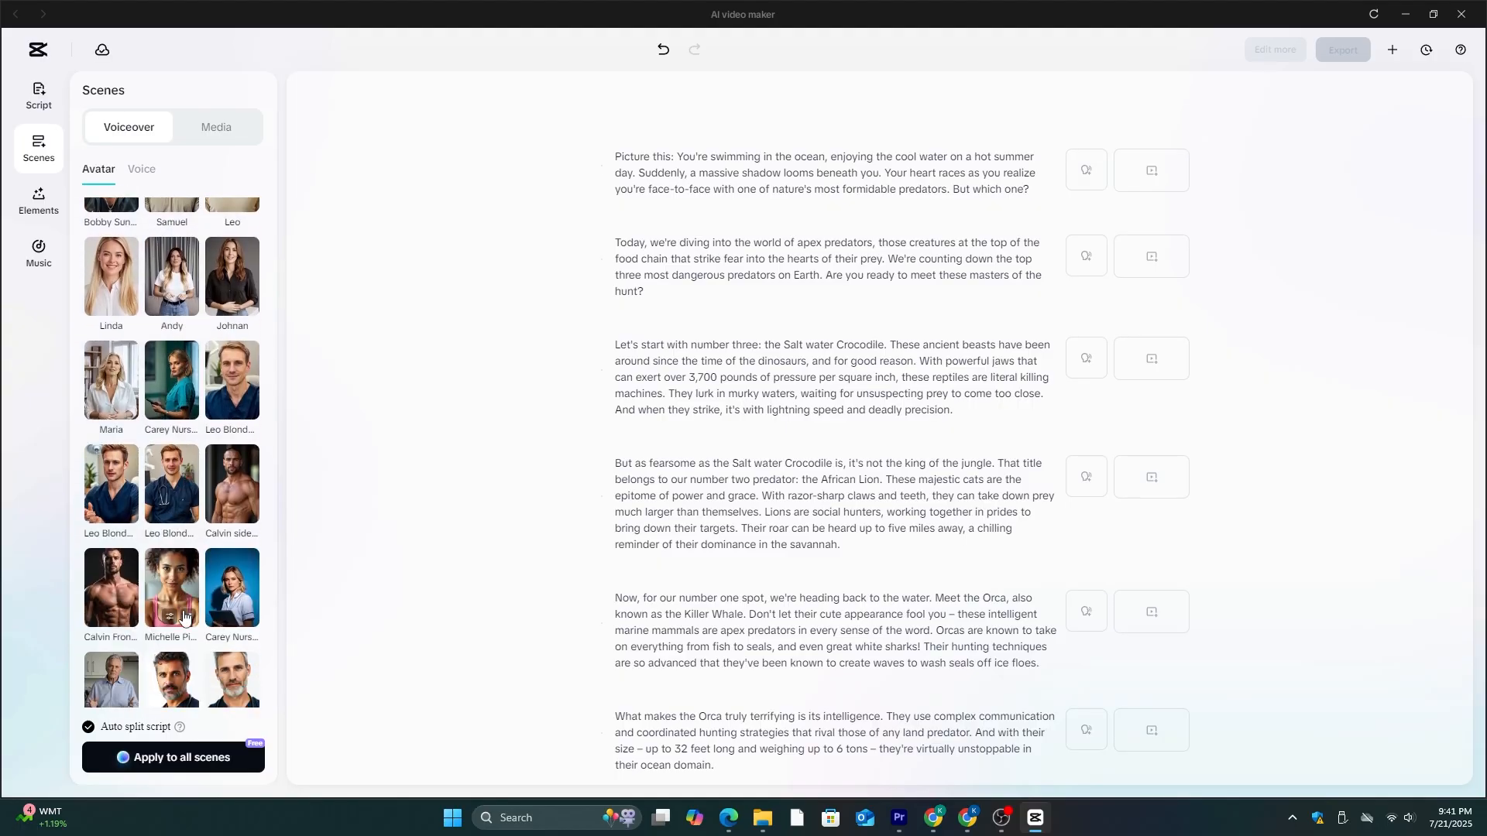
scroll(183, 616, "down", 6)
scroll(184, 615, "down", 10)
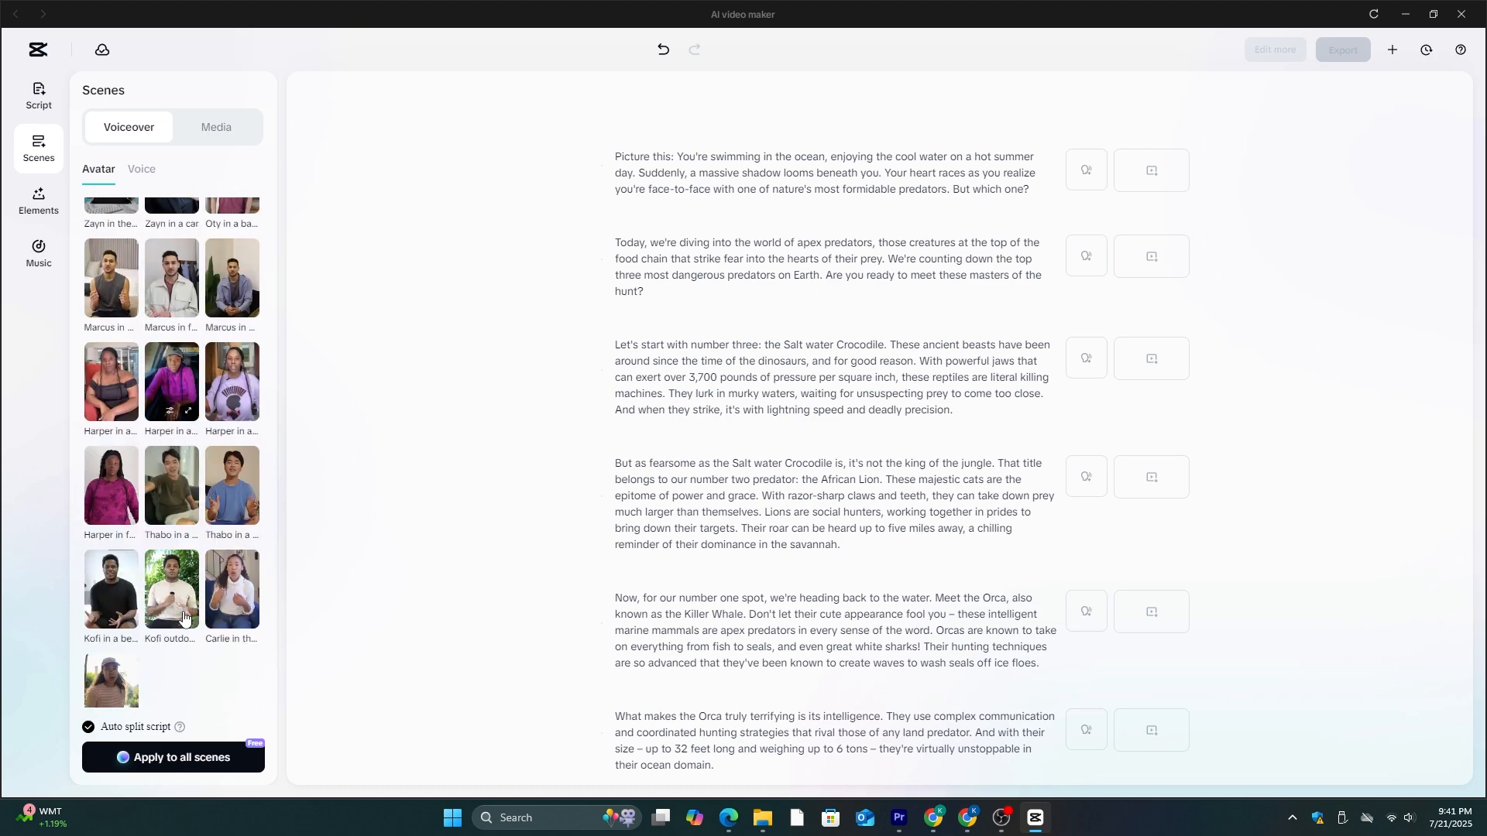
scroll(172, 542, "up", 15)
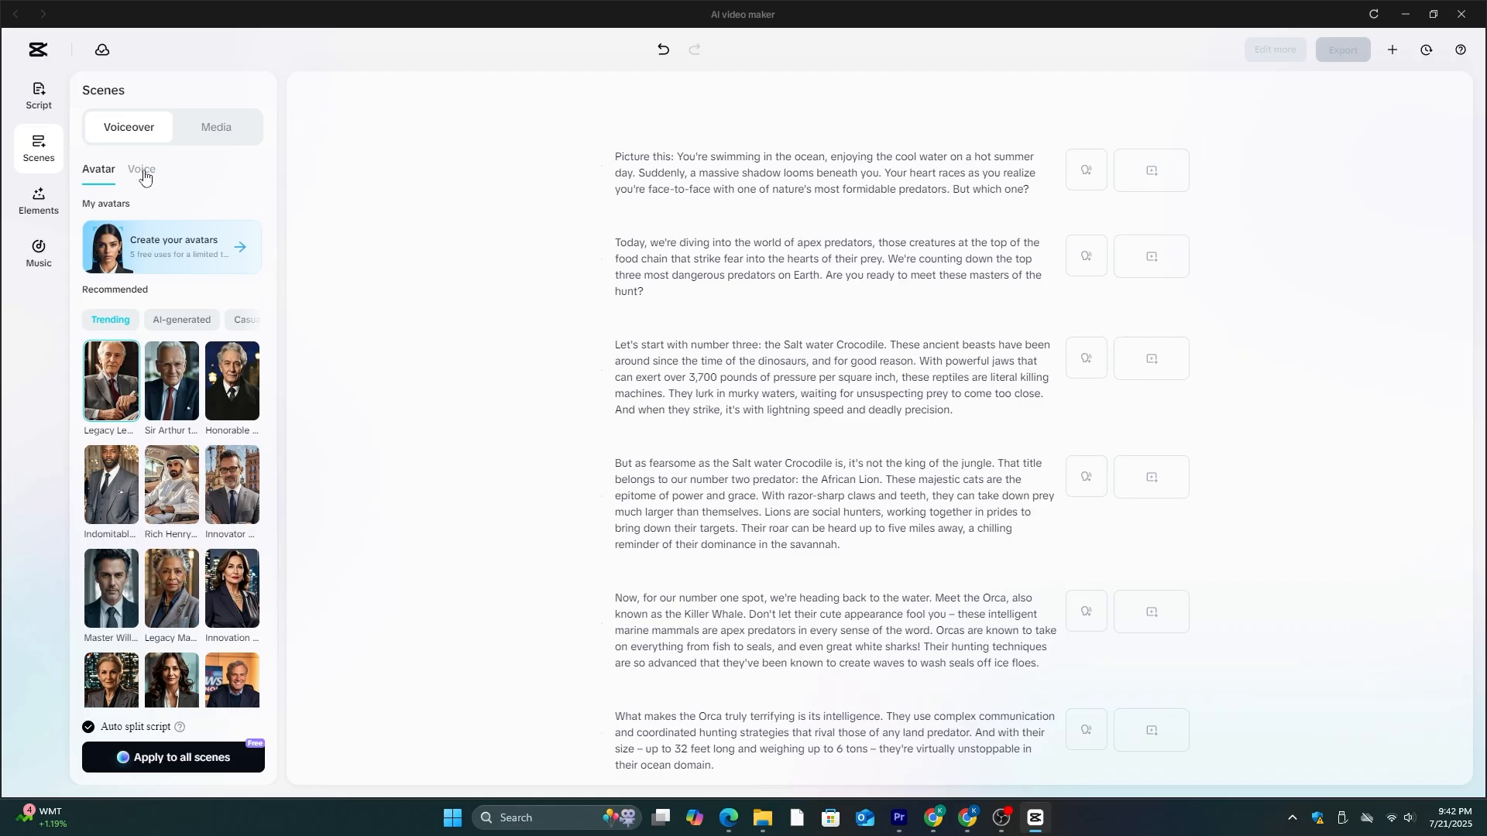
- Listen to samples of the trending voices, including Detective, Yukiko, Benny Cumbers and Tech Blogger
left_click(144, 178)
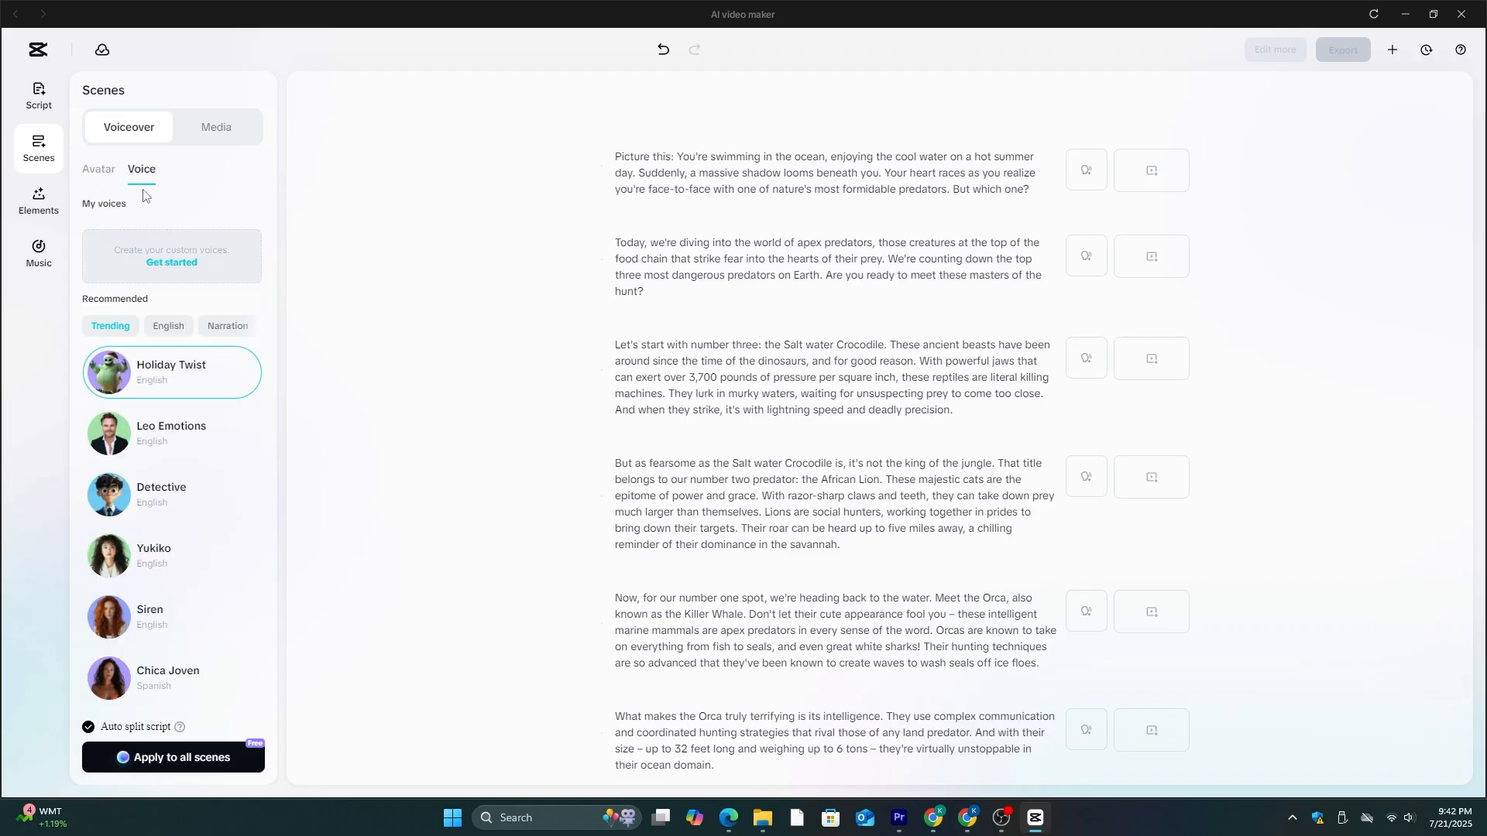
mouse_move(111, 436)
left_click(107, 497)
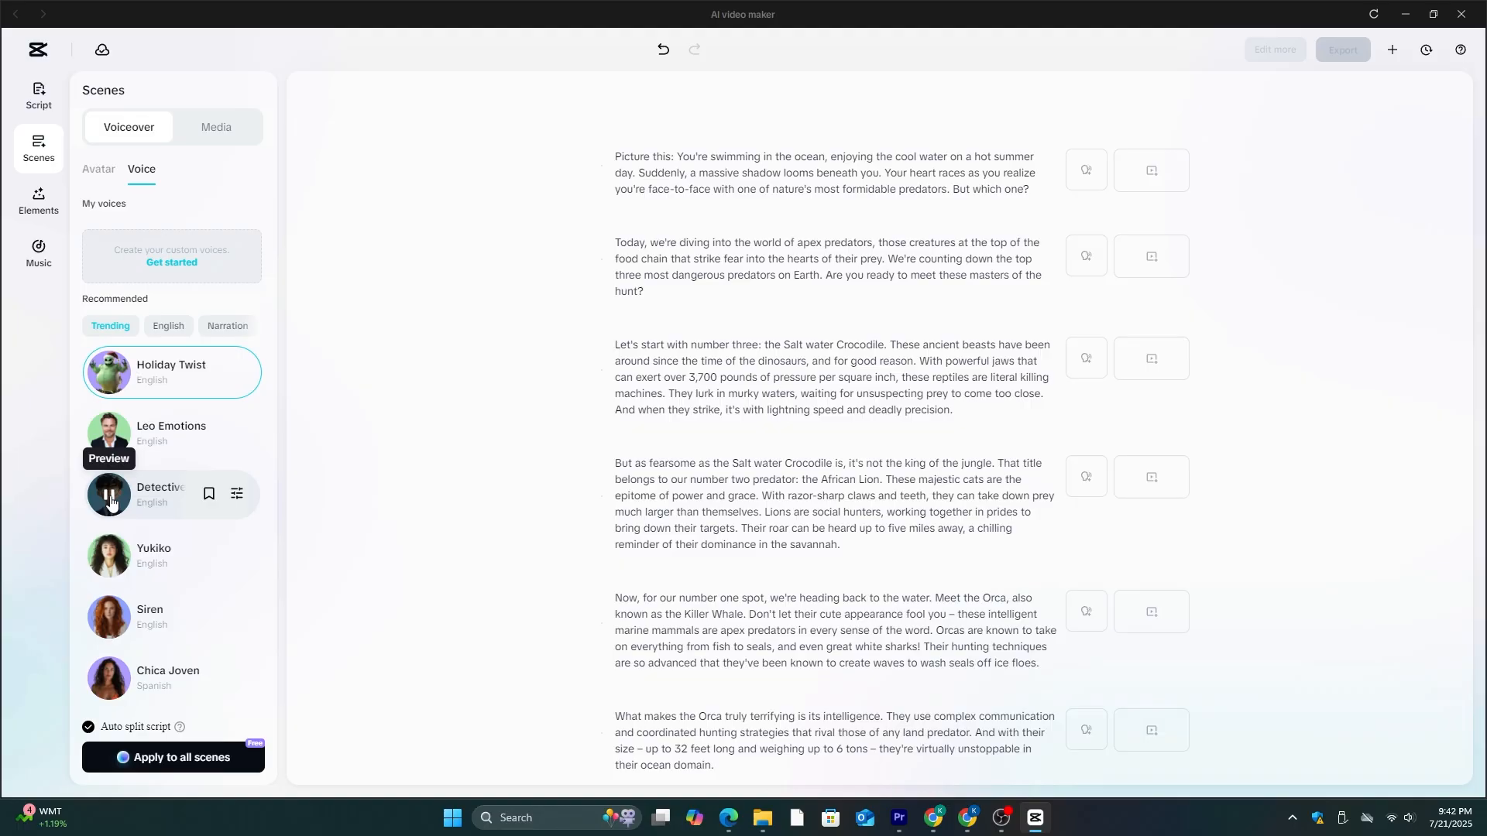
left_click(111, 557)
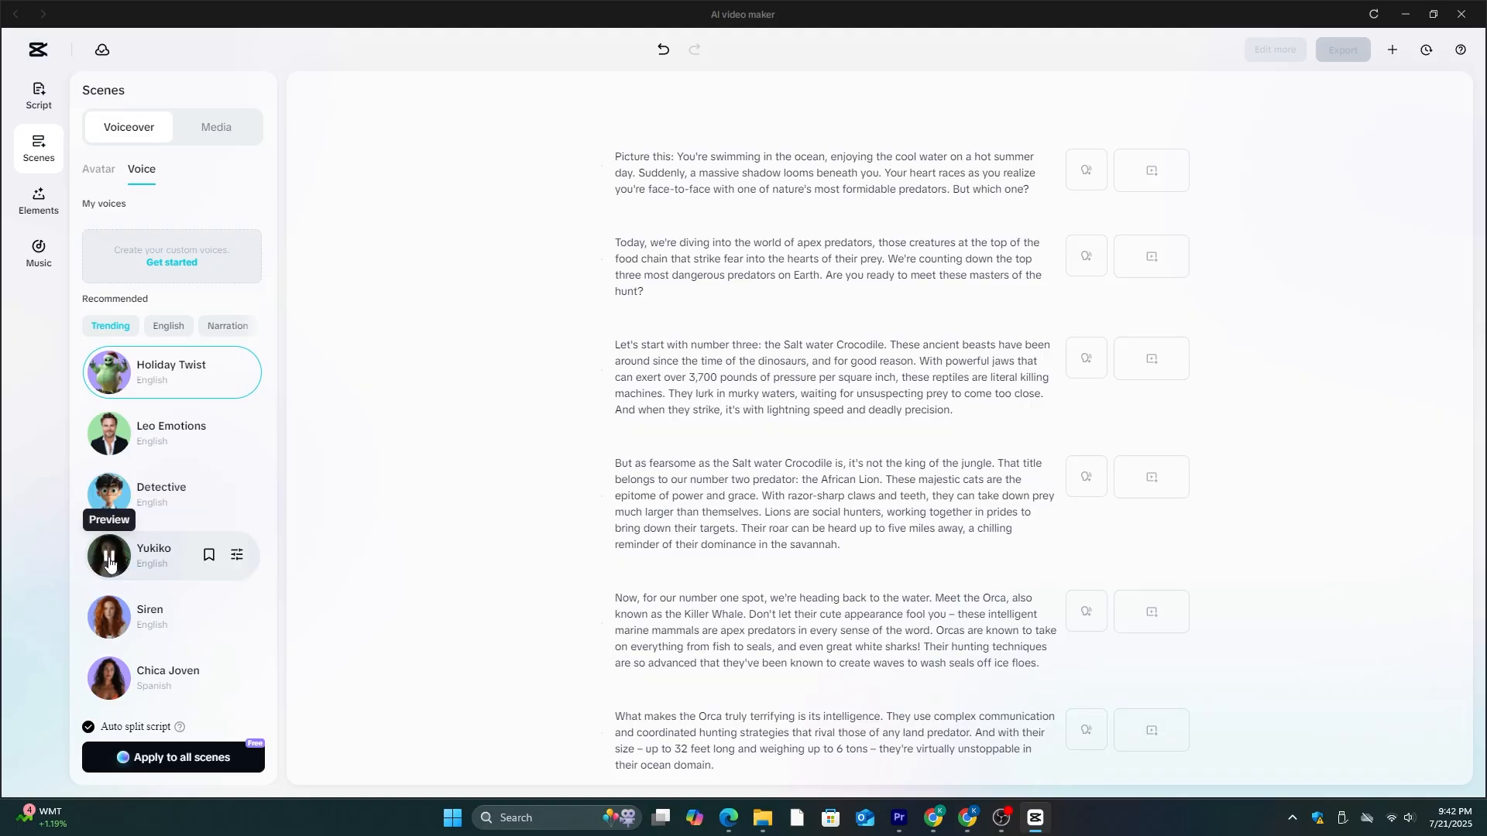
scroll(113, 558, "down", 4)
left_click(113, 556)
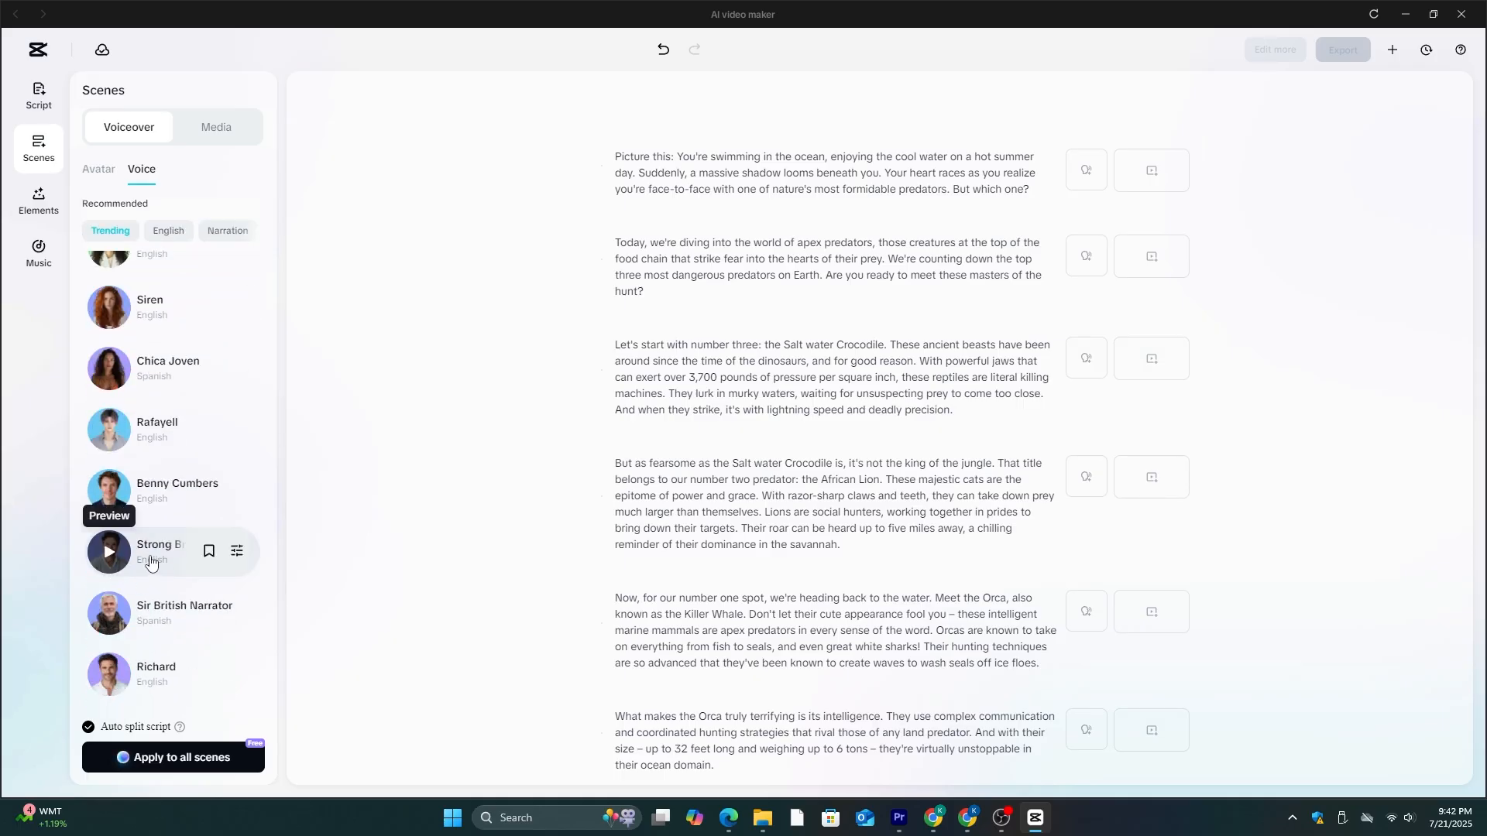
mouse_move(115, 498)
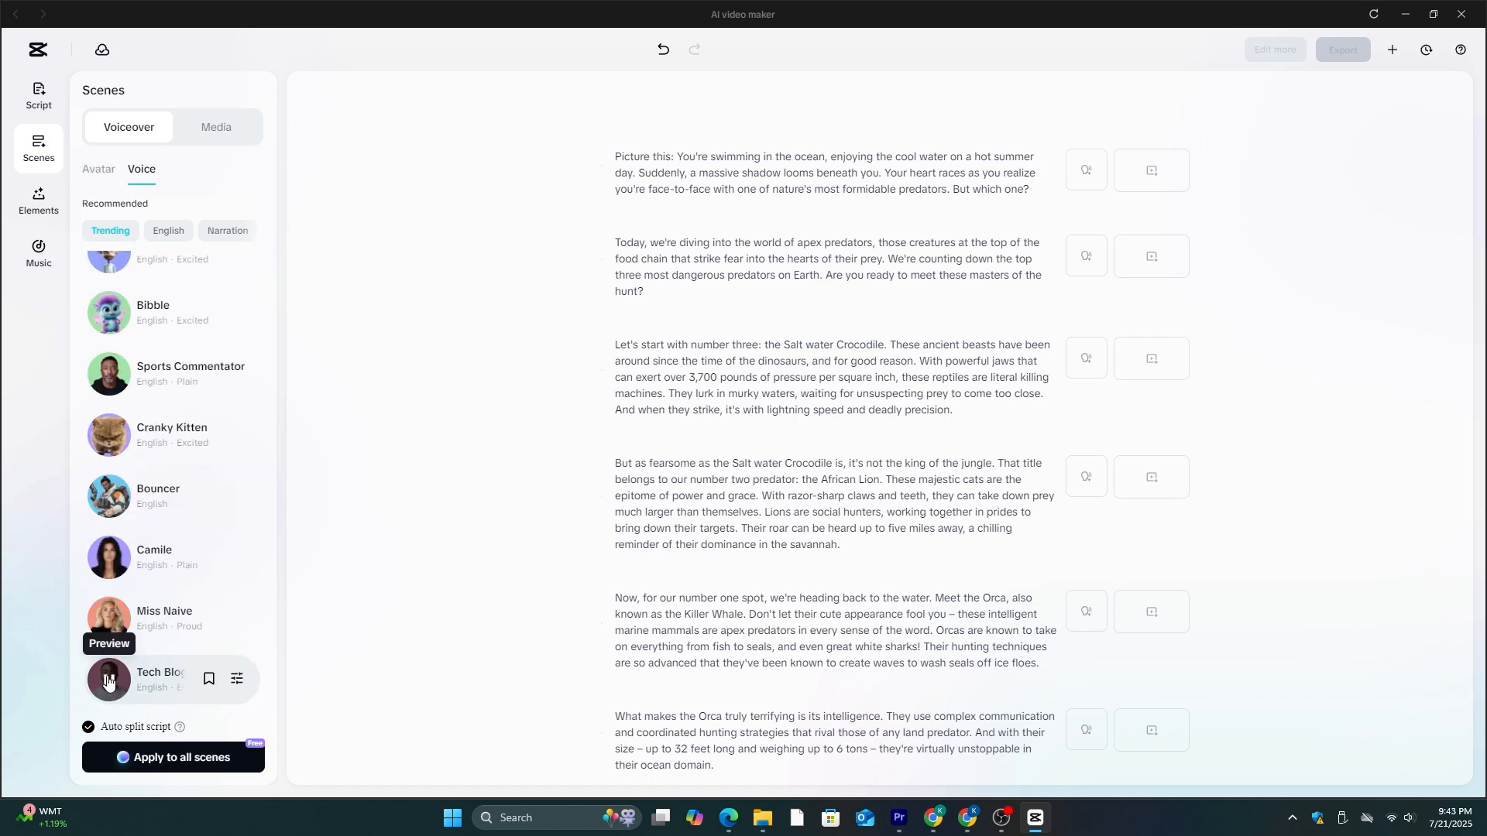
scroll(107, 682, "down", 2)
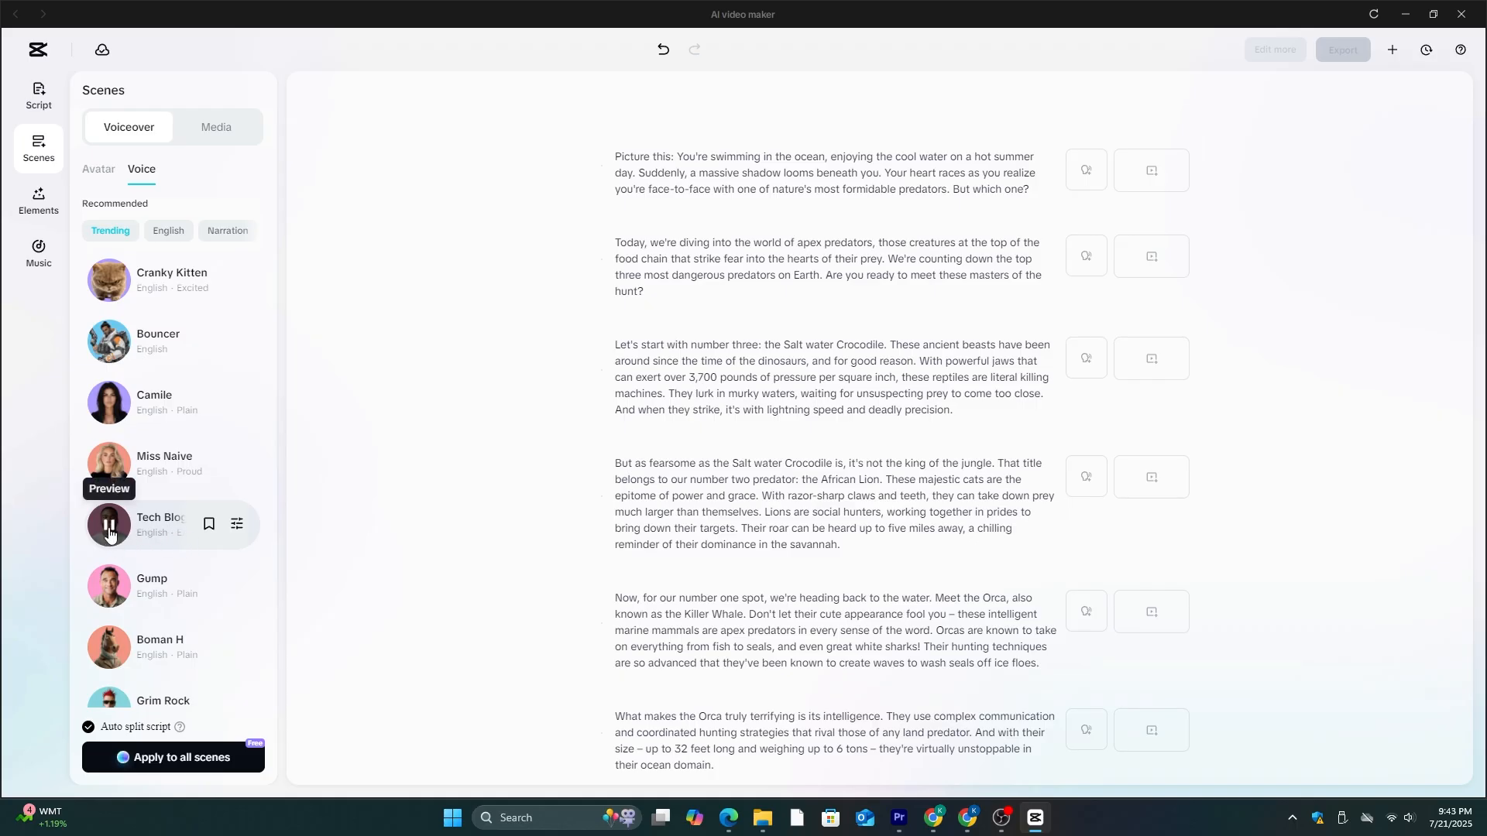
- Apply the Tech Blogger voice to all scenes with the script split automatically, and play back part of the video
left_click(173, 757)
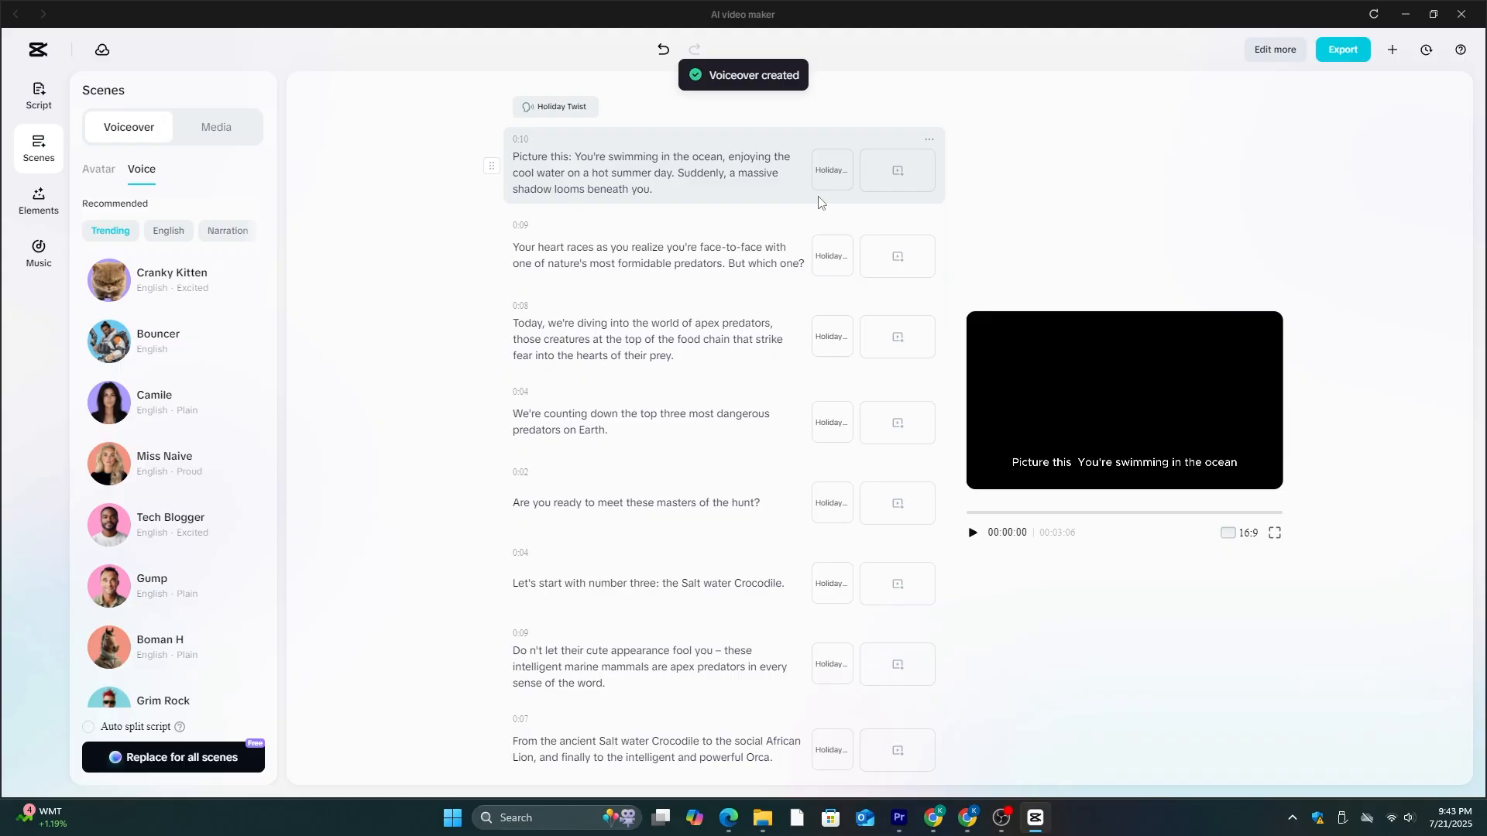
left_click(973, 534)
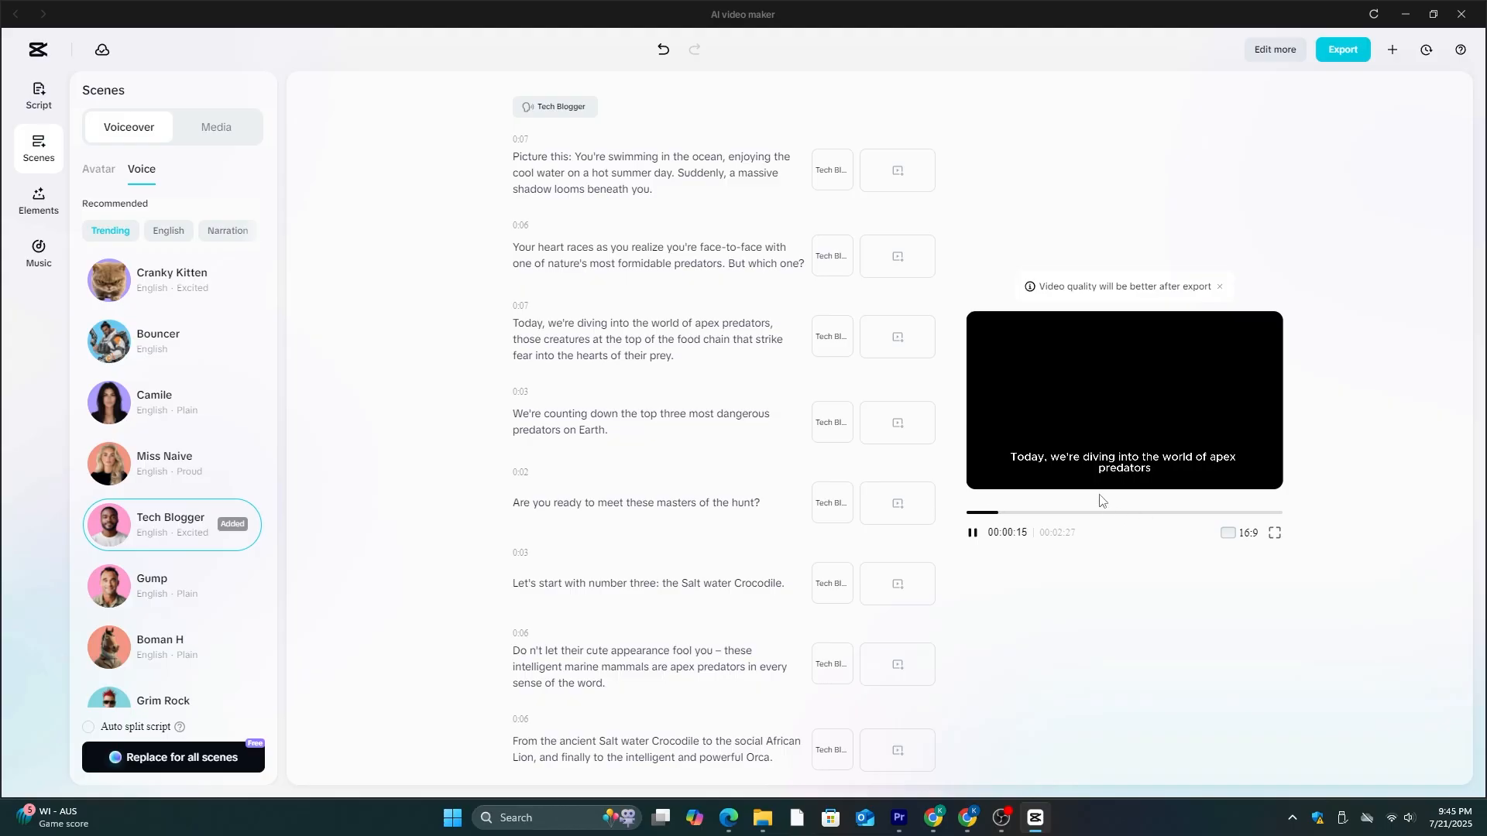
left_click(973, 535)
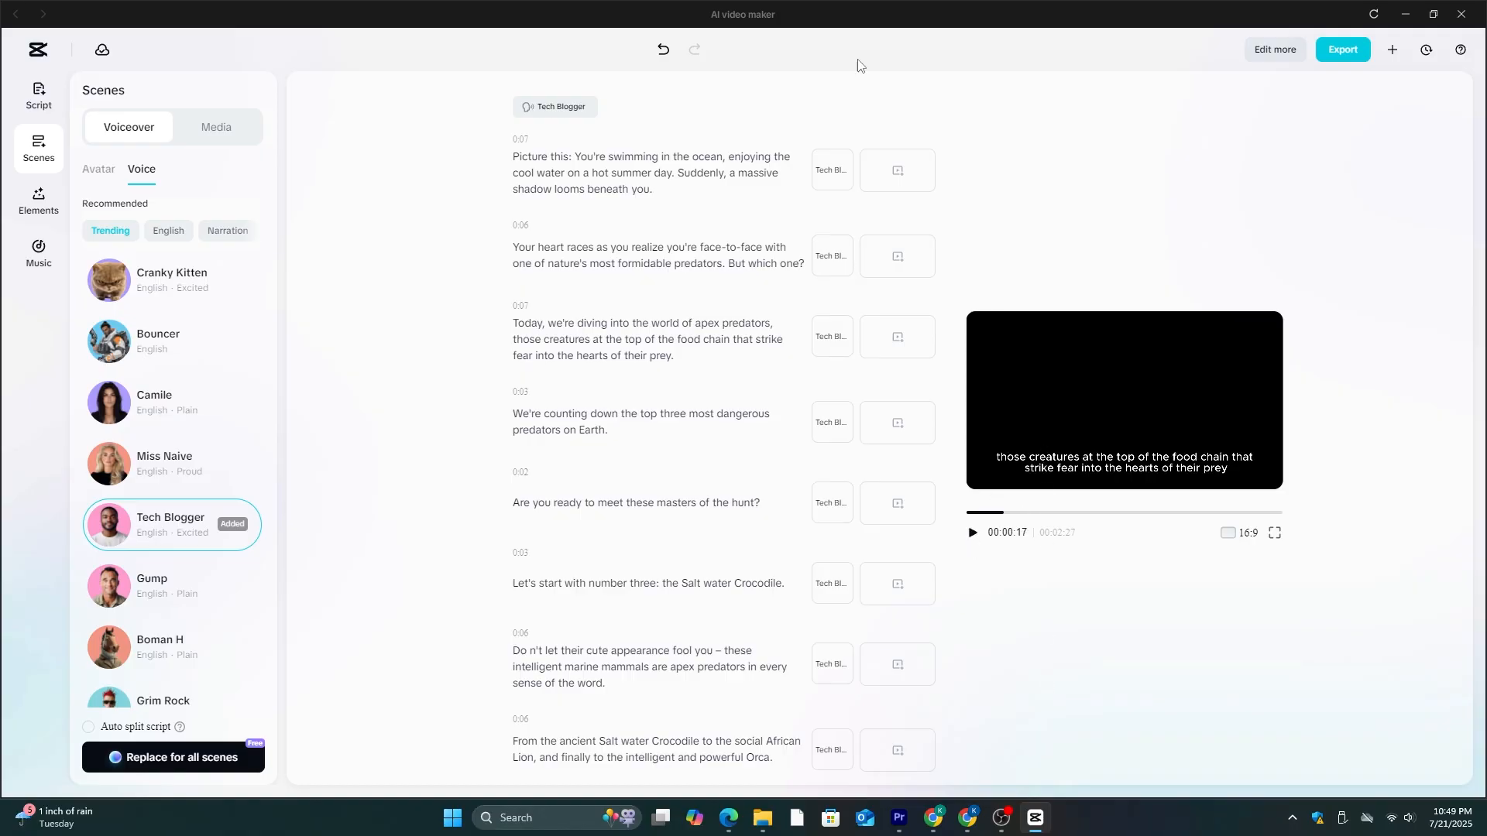
- Match stock media to all scenes automatically, look through the scene list and play back the opening of the video
left_click(214, 138)
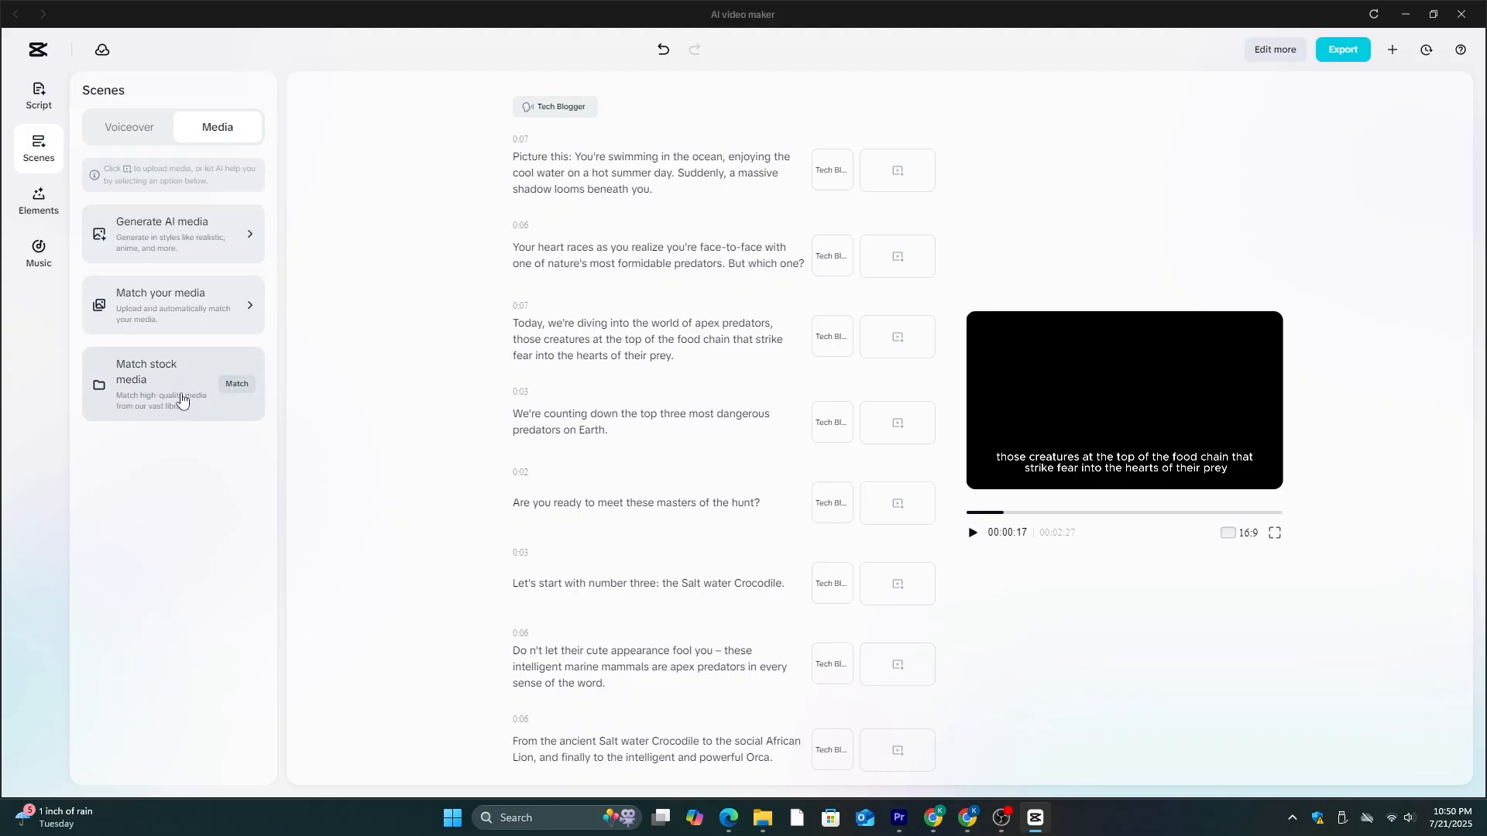
left_click(245, 385)
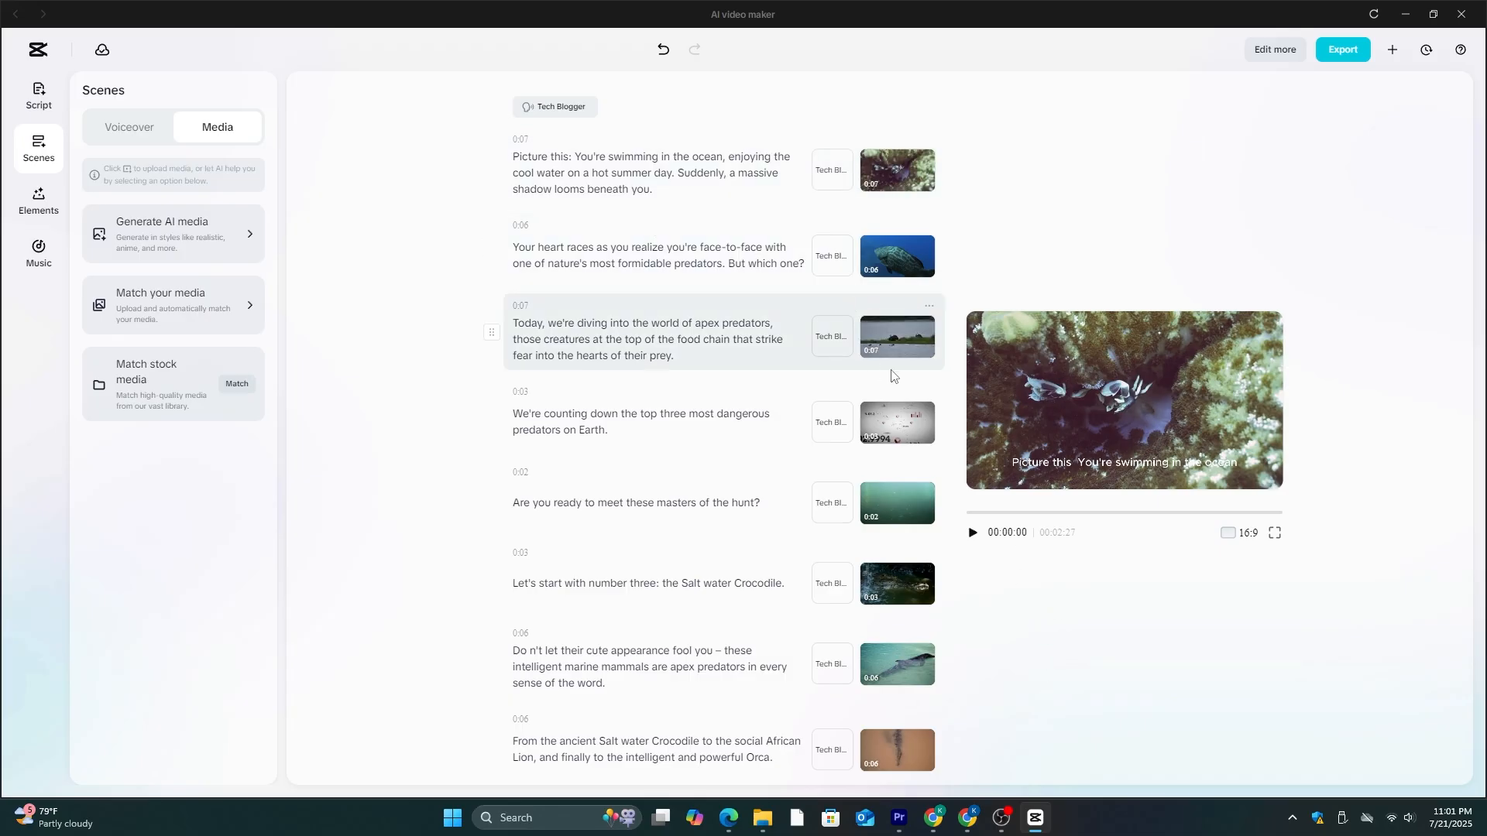
scroll(898, 511, "down", 15)
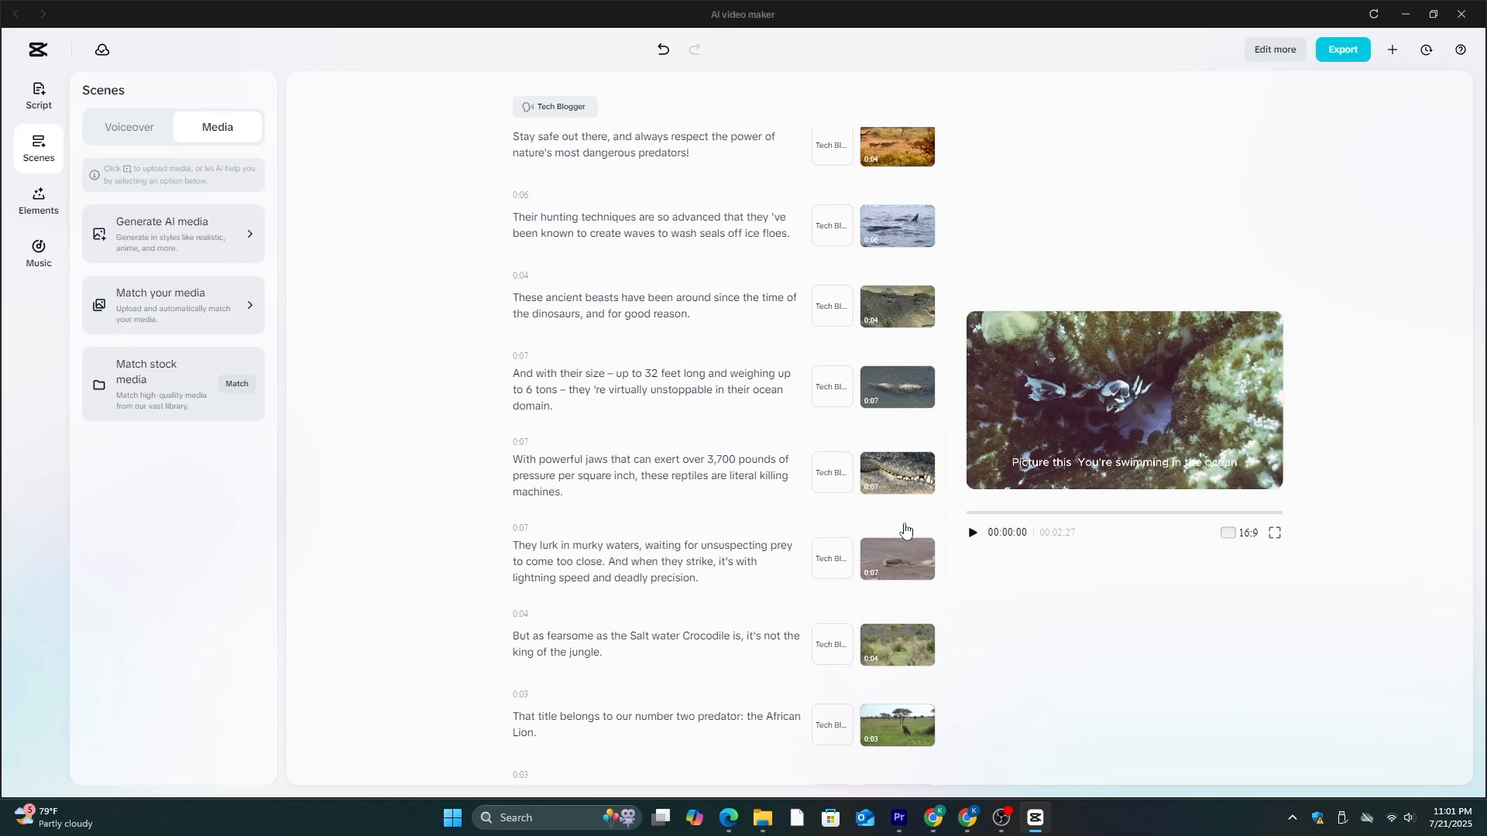
left_click(973, 532)
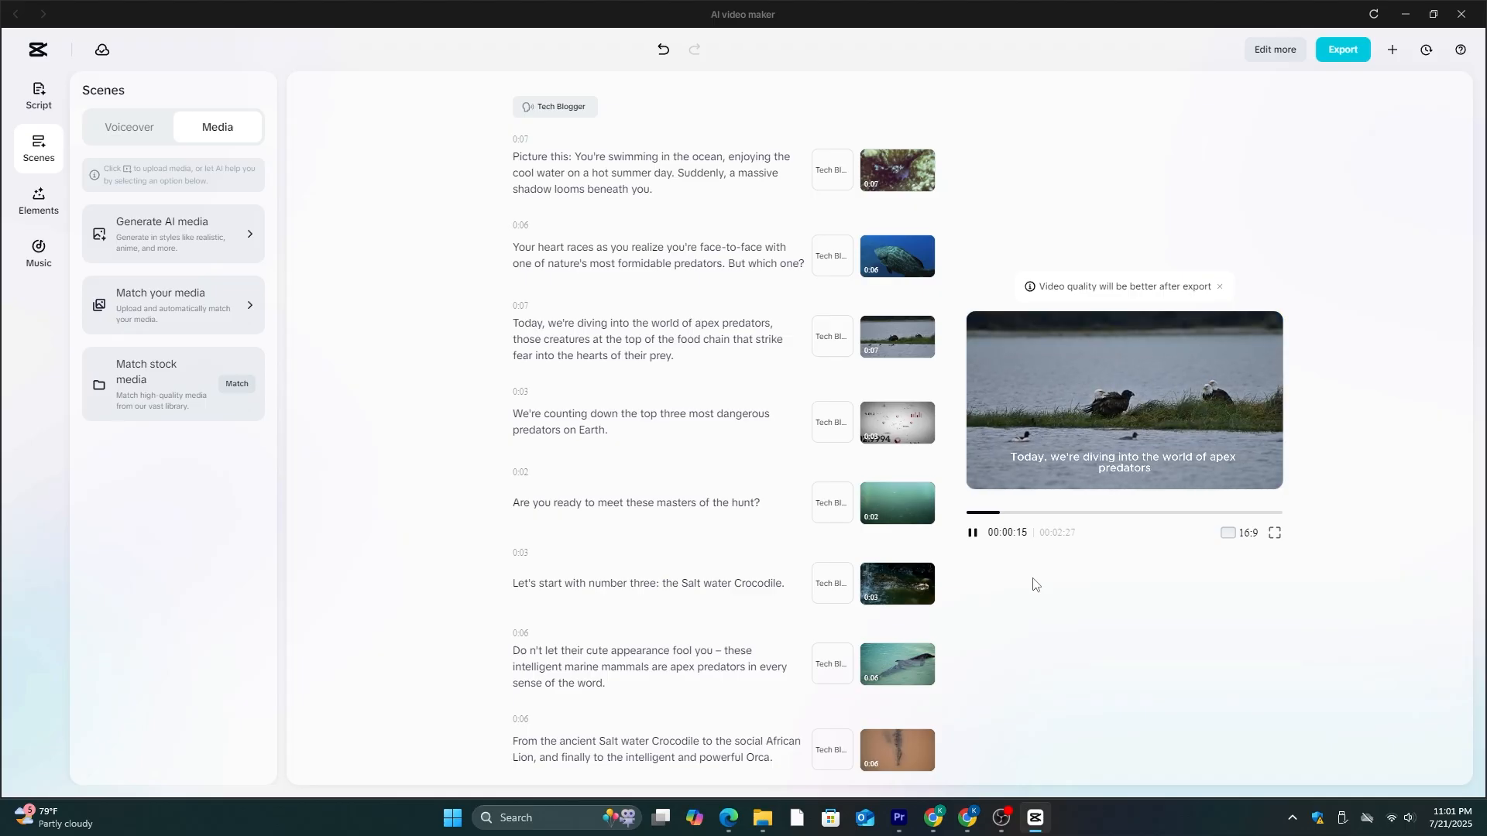
left_click(976, 540)
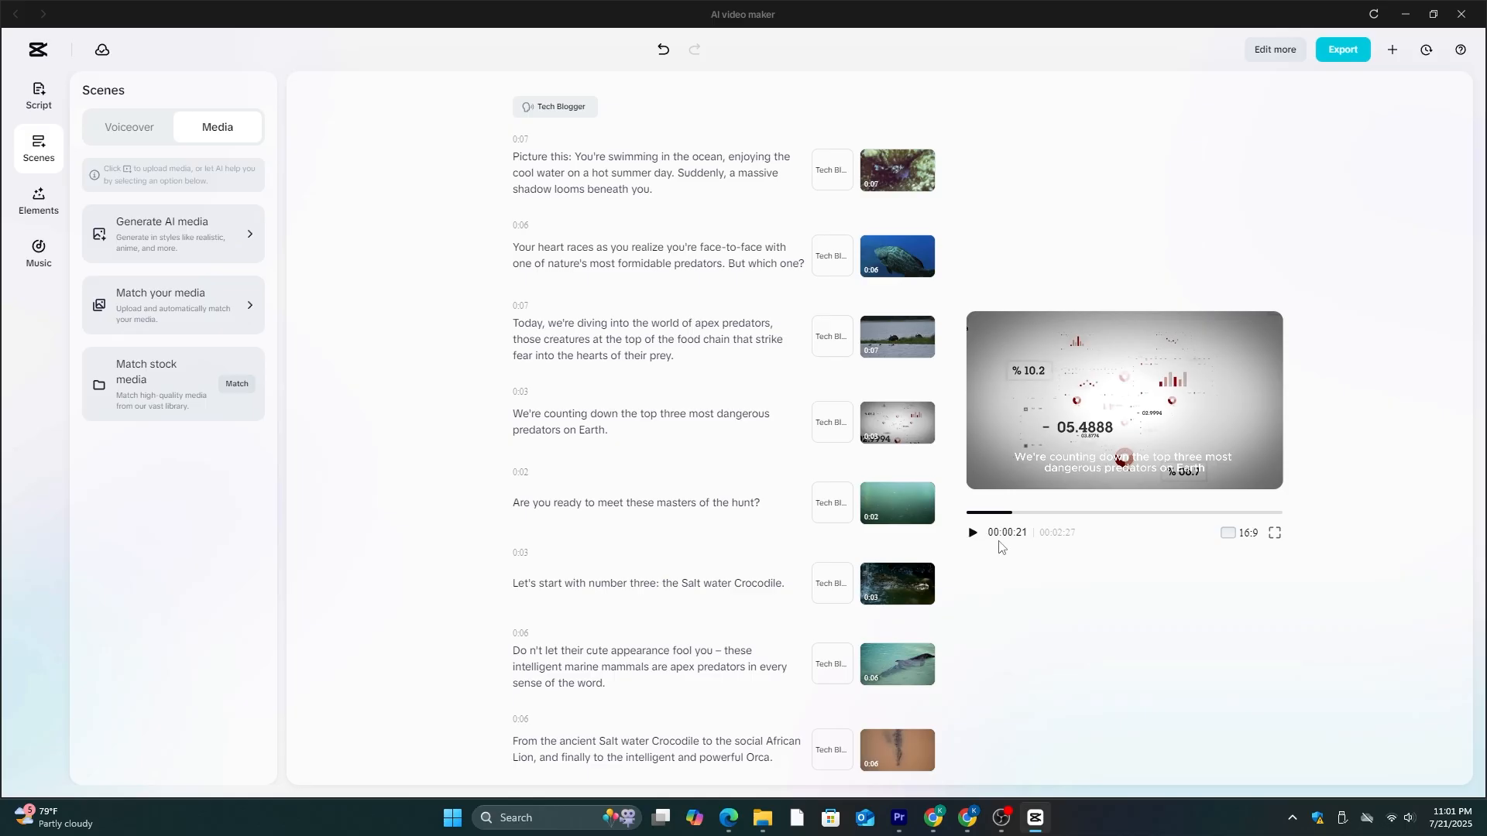
left_click_drag(1010, 517, 975, 516)
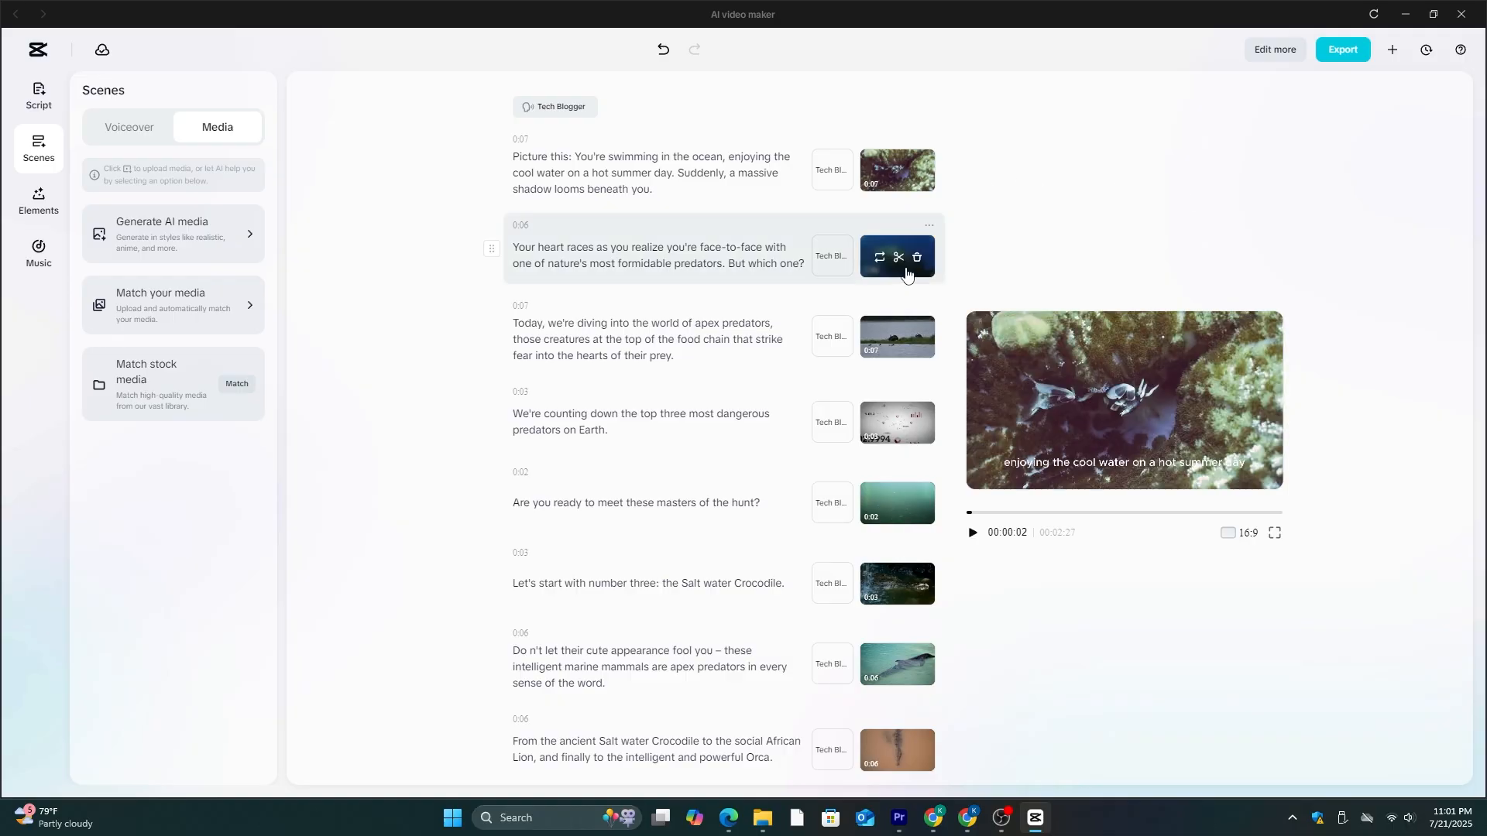
- Open media replacement for the second scene and search the stock media for "lions"
mouse_move(875, 265)
left_click(880, 263)
left_click(608, 223)
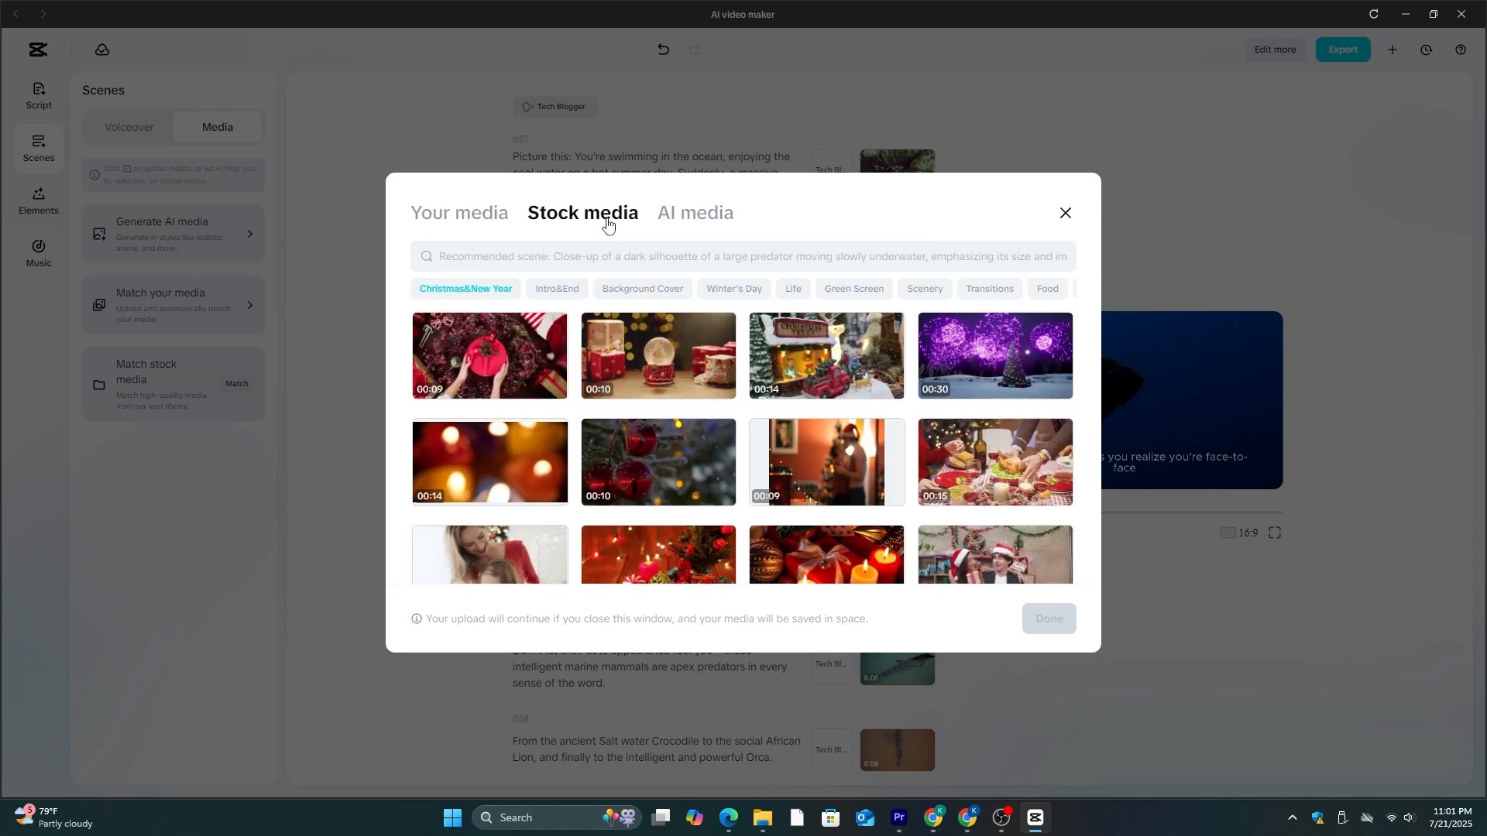
left_click(524, 261)
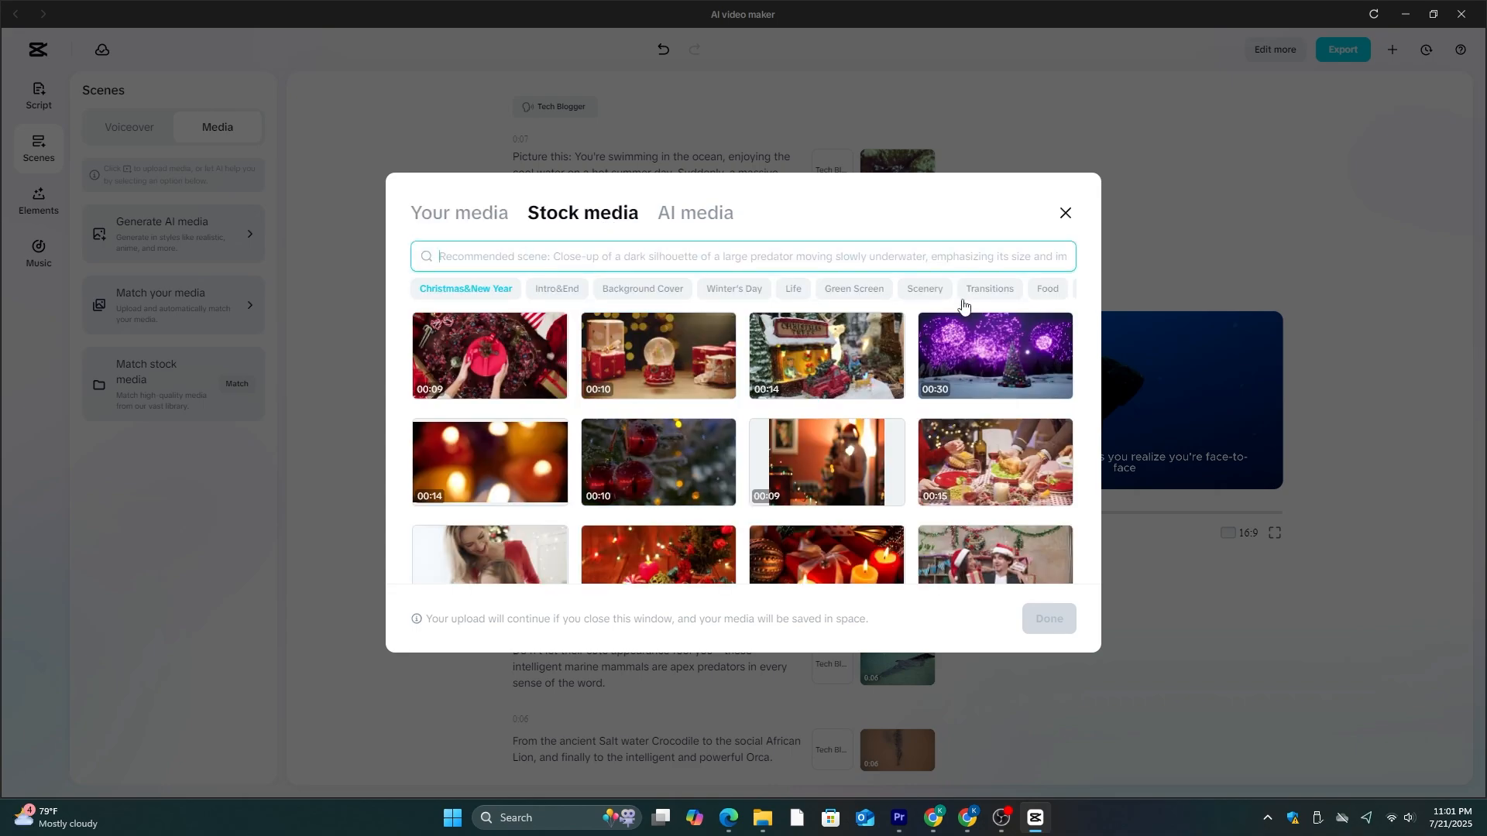
type("dog")
key("Return")
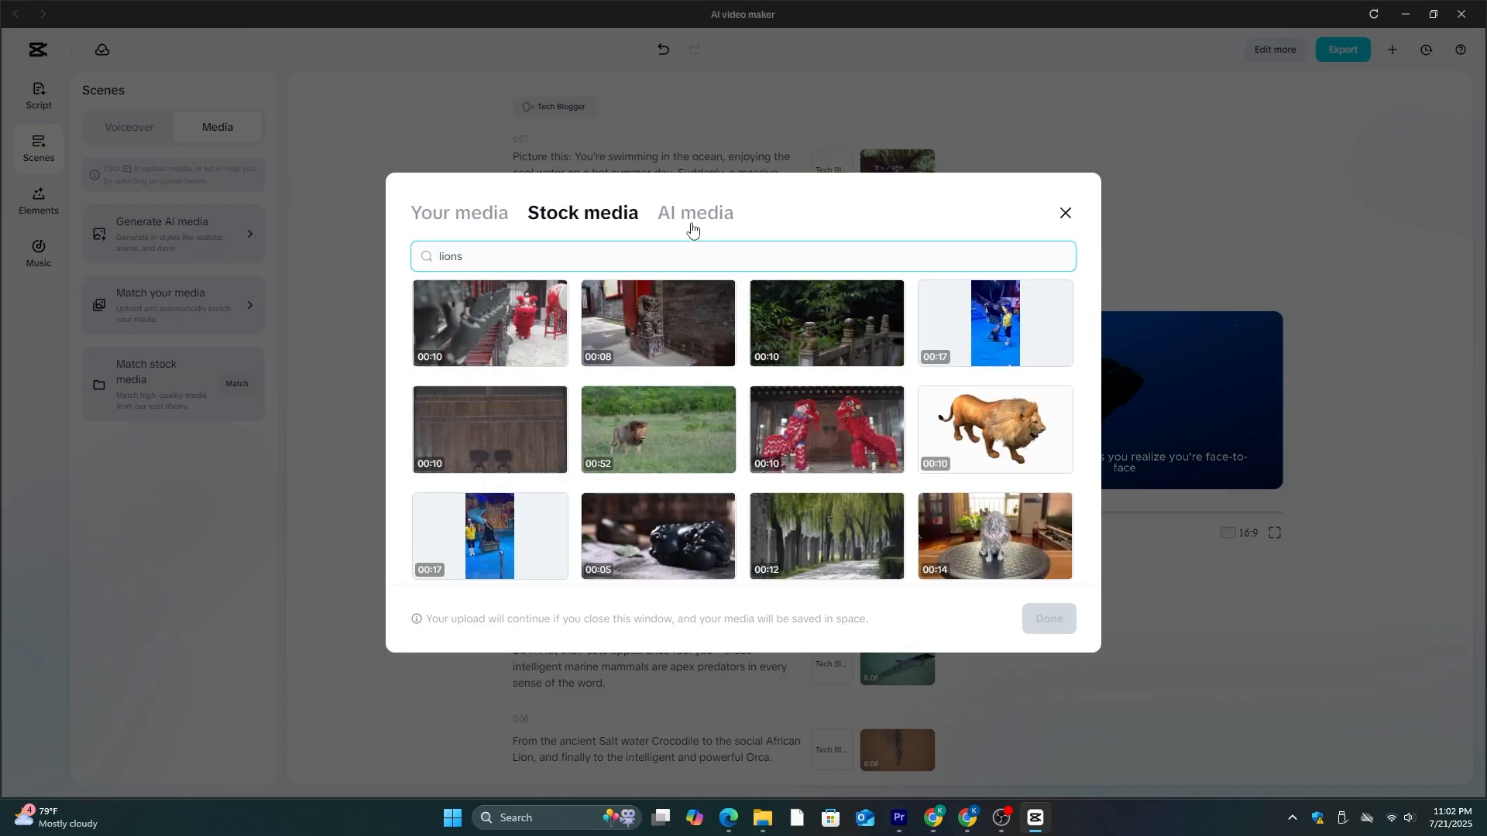
- Generate Realistic Film 16:9 AI images from the suggested predator description and add the open-mouthed shark silhouette to the second scene
left_click(695, 213)
triple_click(480, 305)
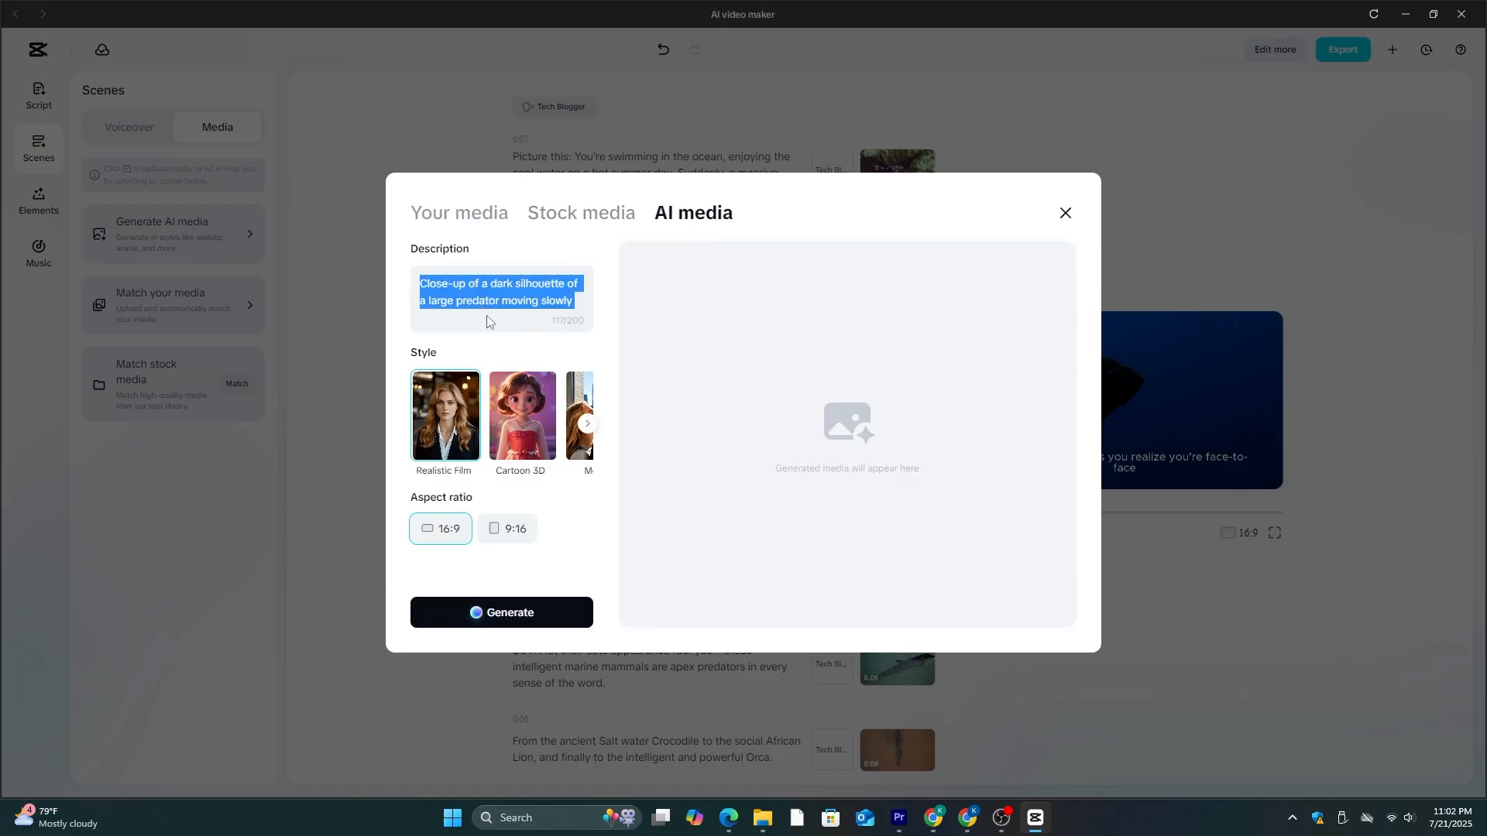
left_click(487, 314)
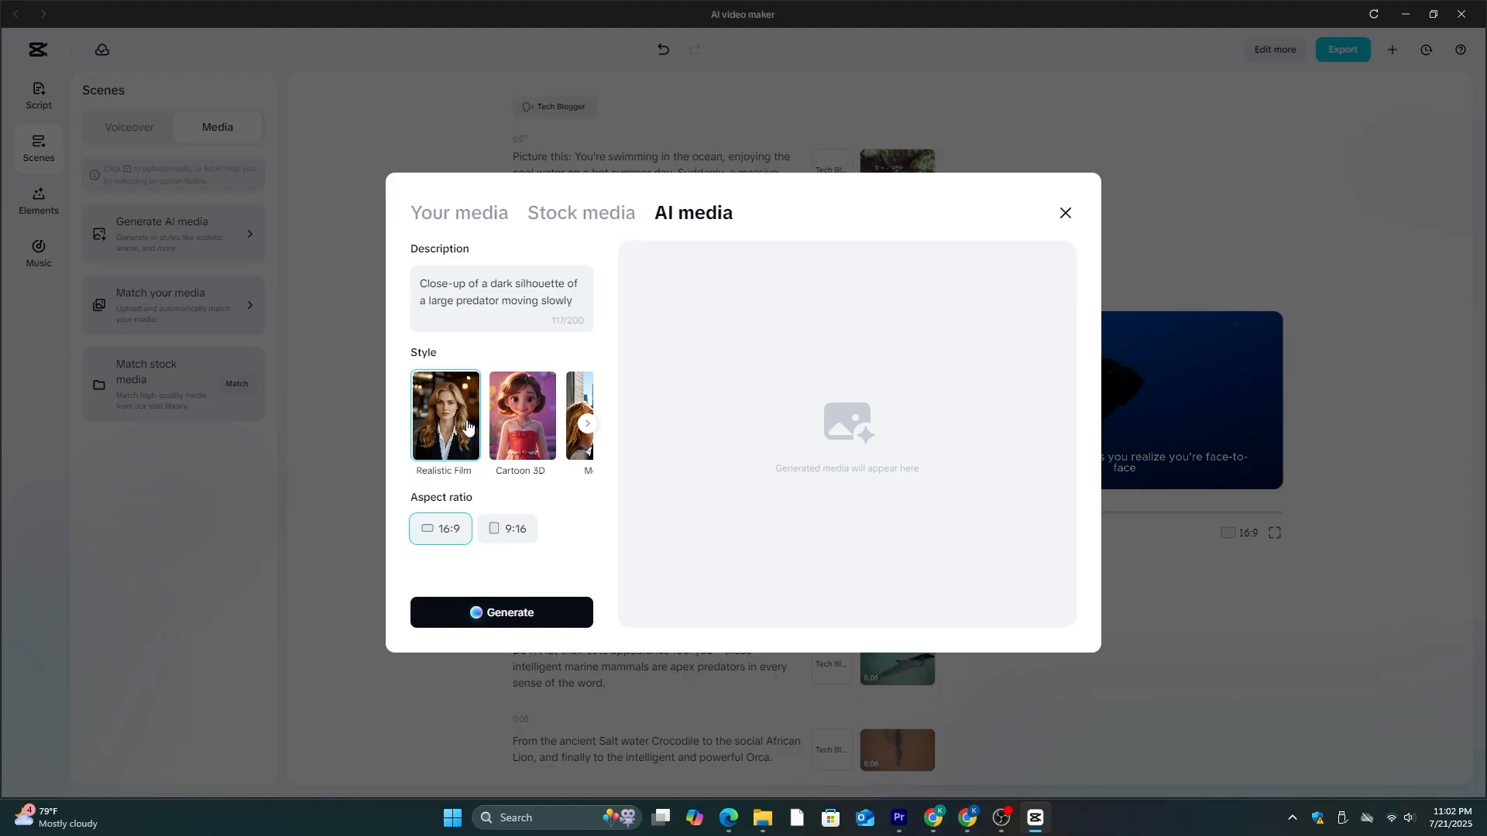
left_click(504, 616)
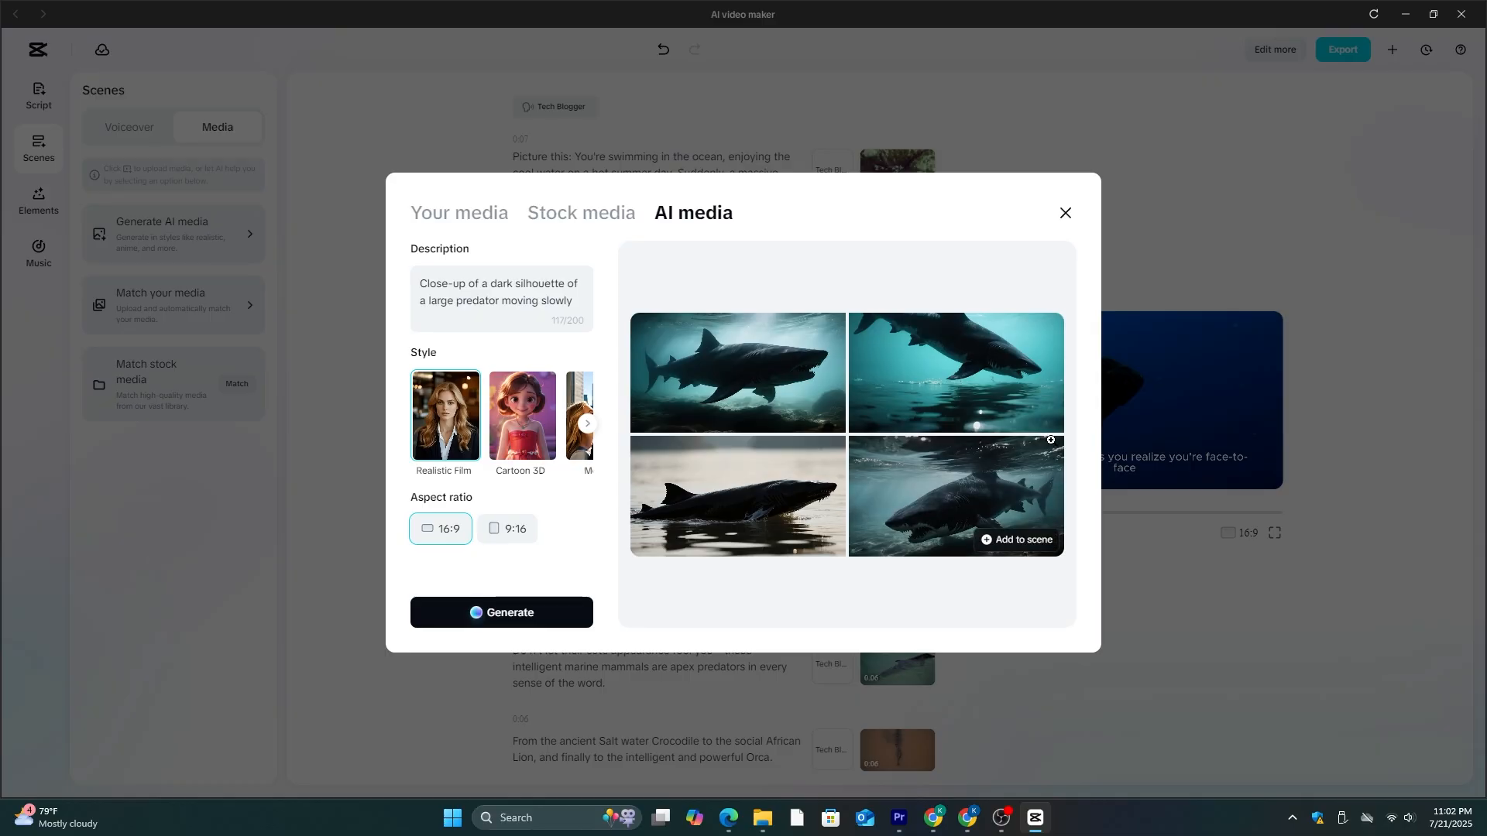
left_click(776, 403)
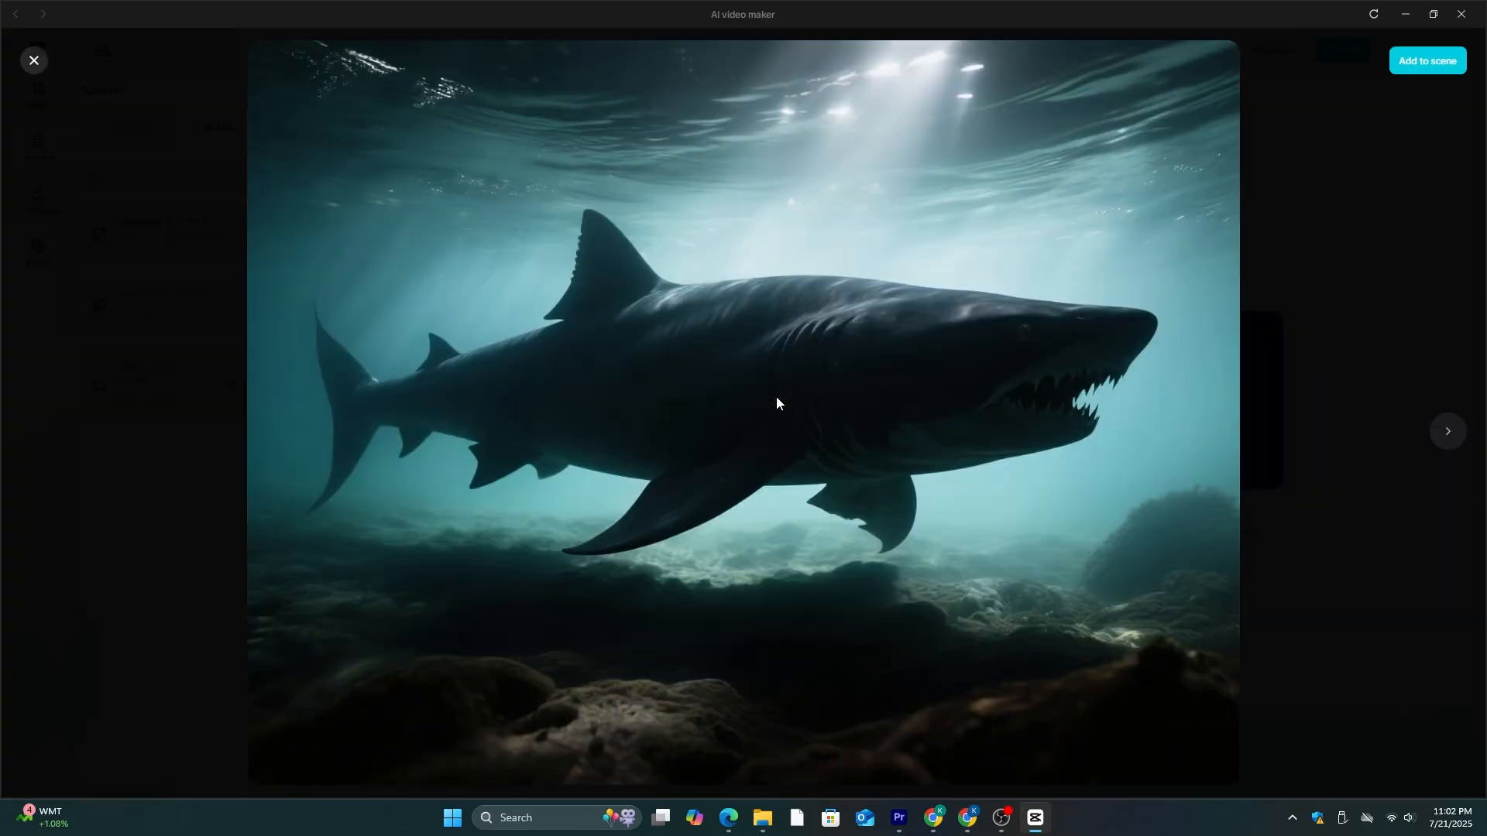
left_click(1407, 76)
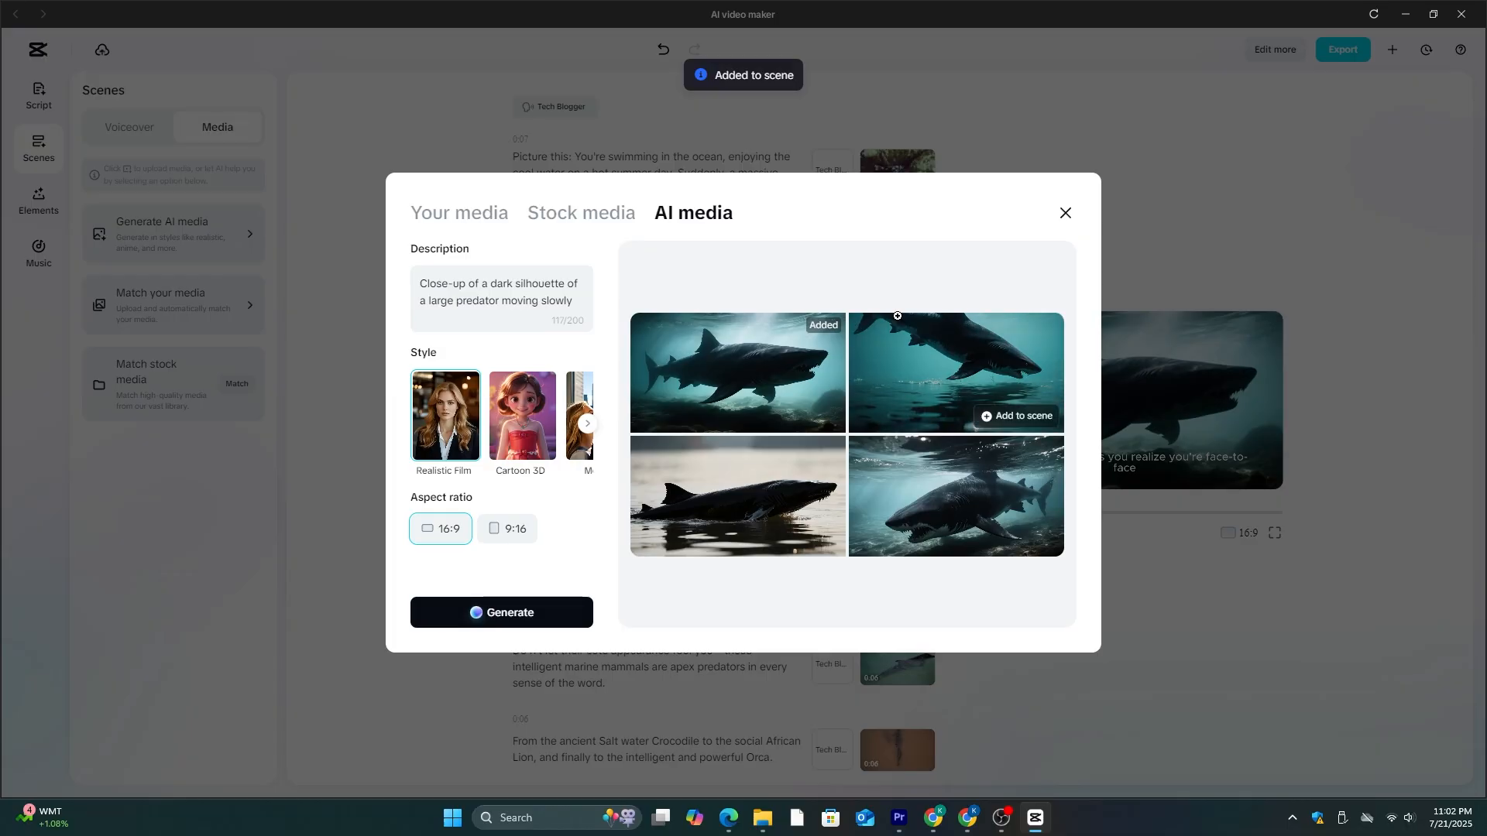
left_click(1065, 214)
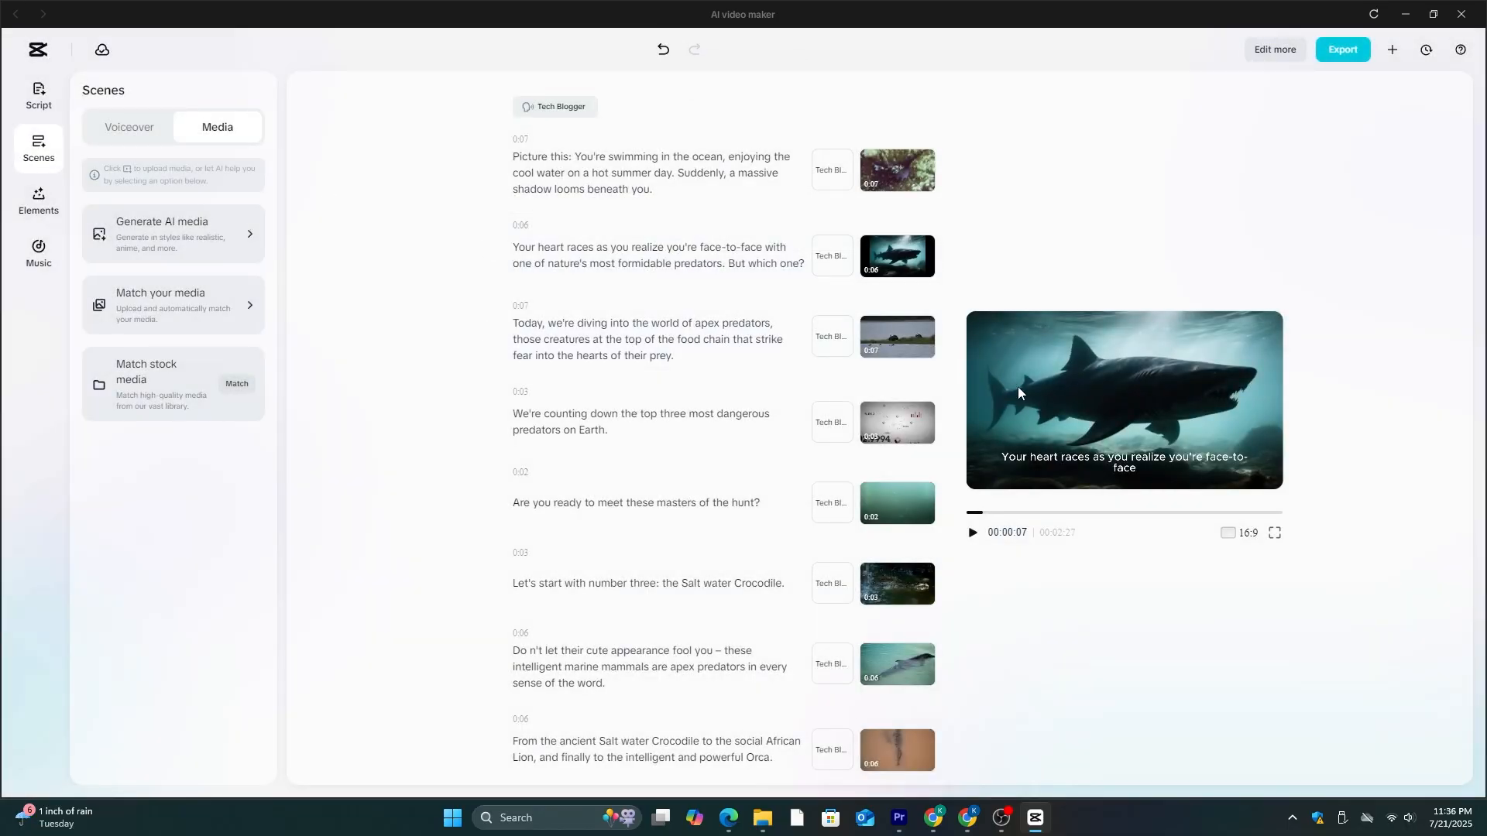
- Try the bold condensed single-word caption template on the video and play back a short part
left_click(40, 199)
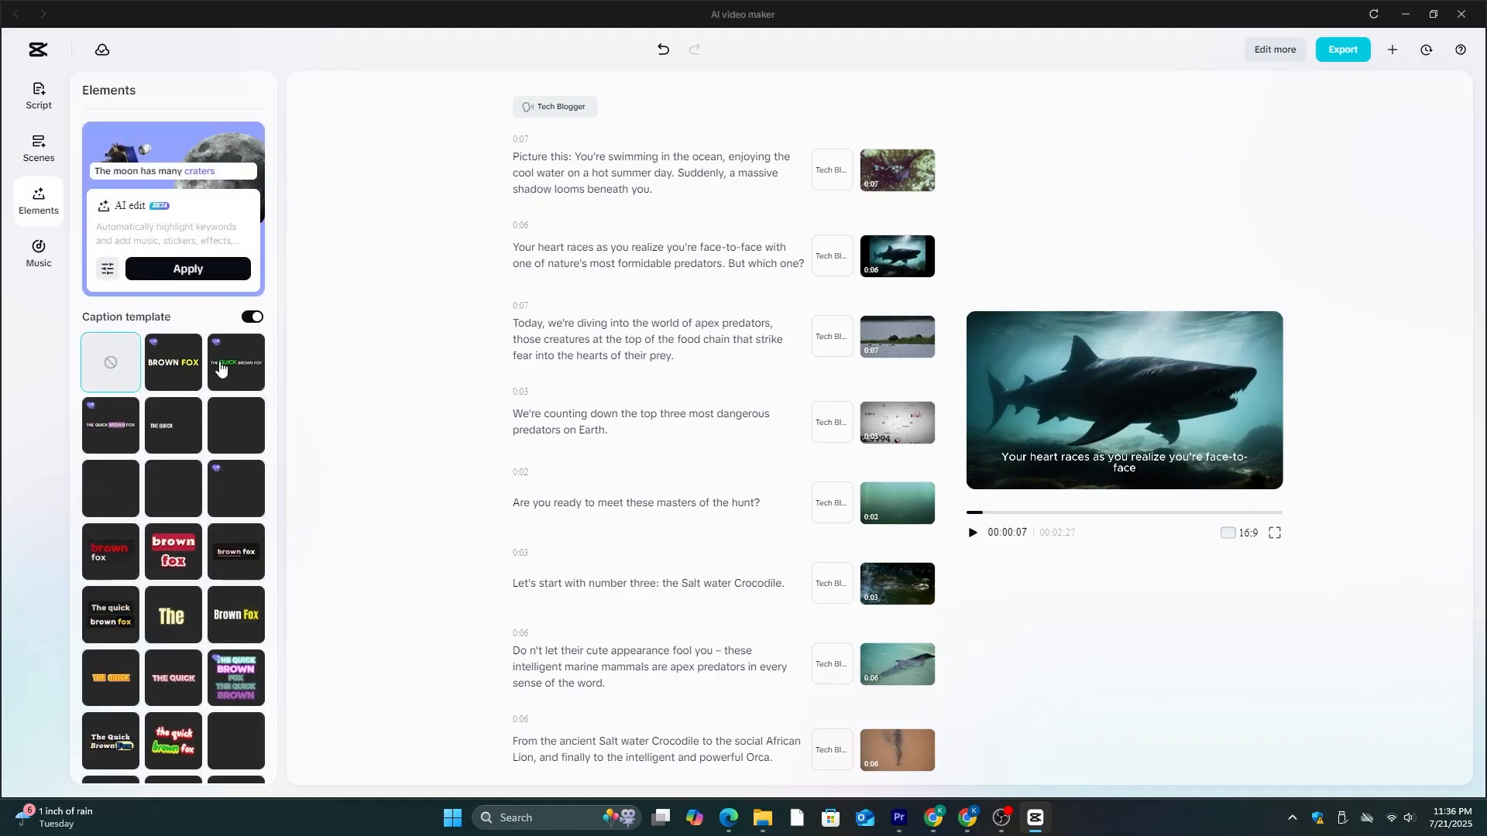
scroll(155, 480, "down", 2)
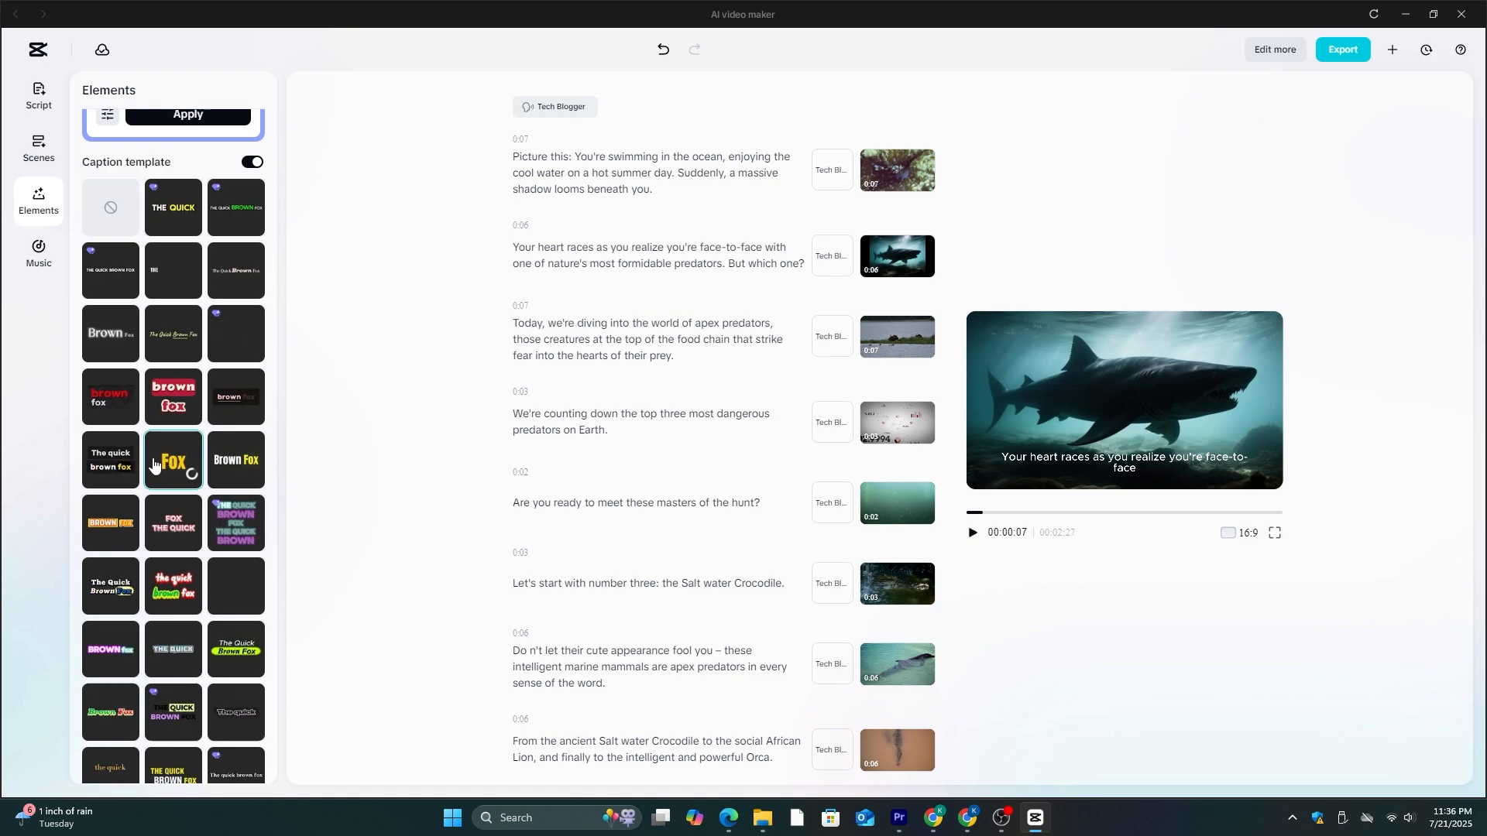
left_click(178, 463)
left_click(973, 533)
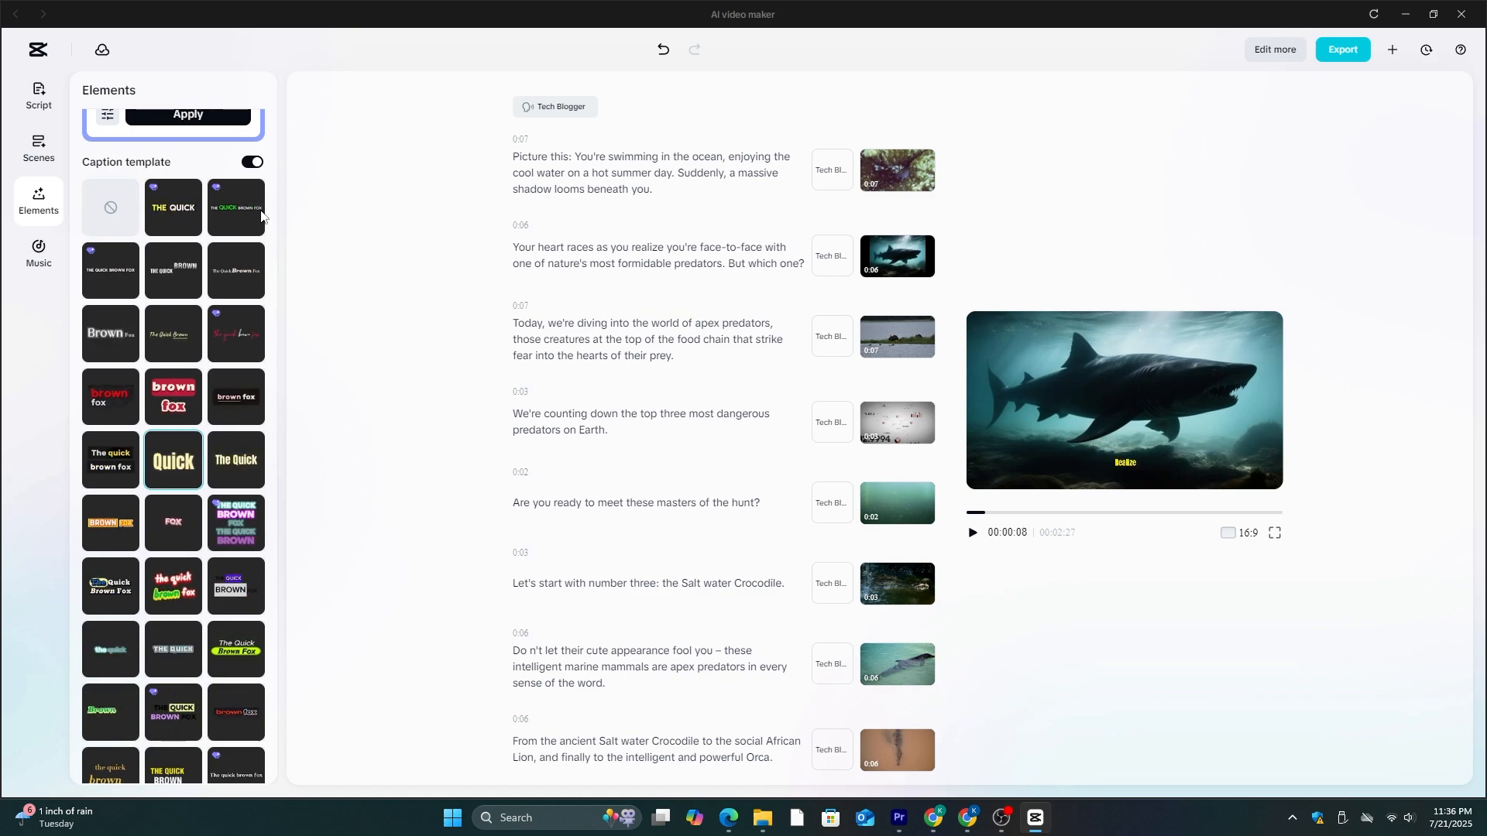
left_click(973, 536)
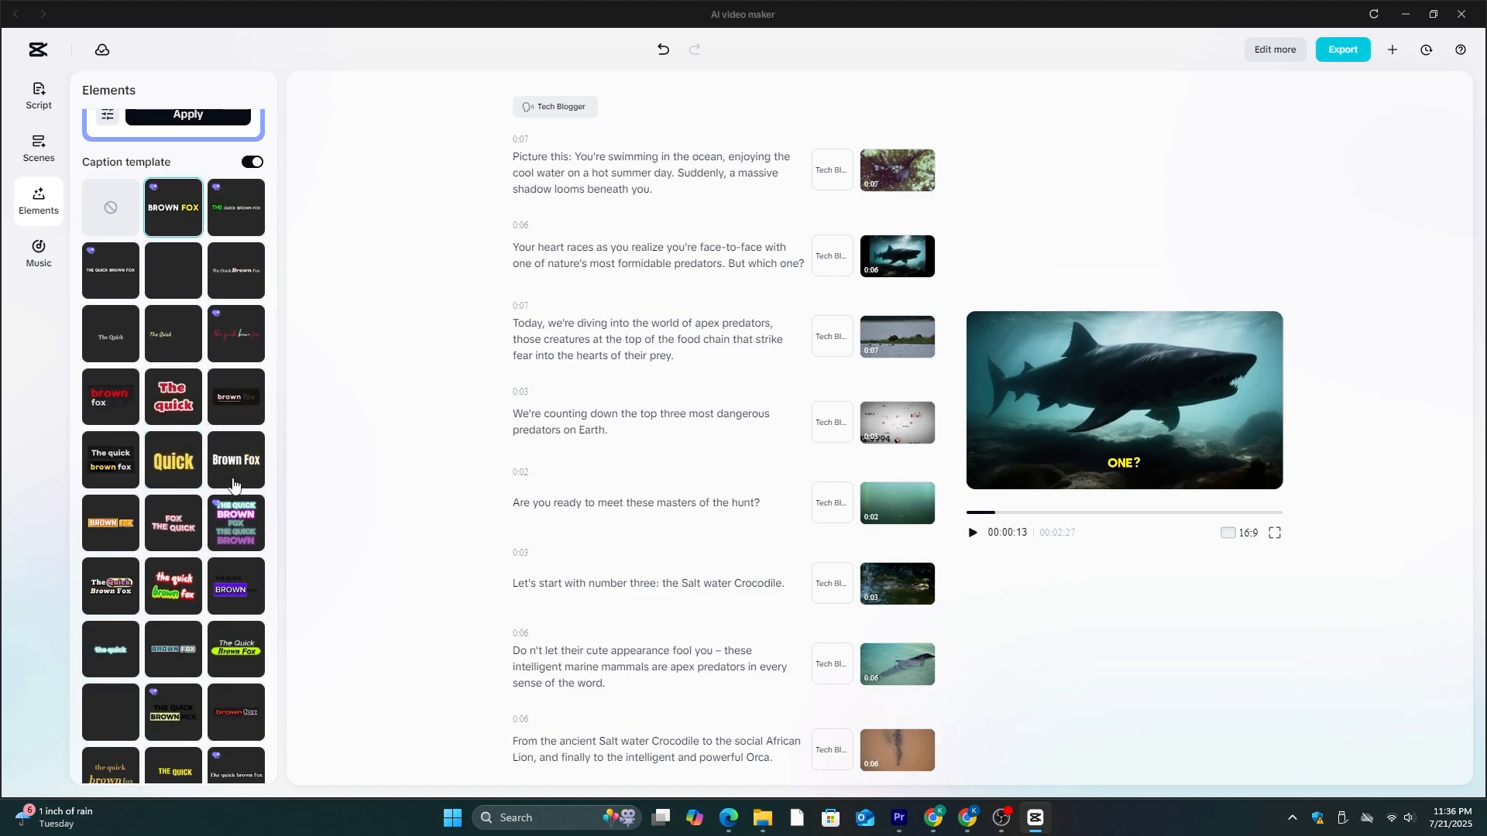
- Preview the caption template with black text on a green box, and settle on the white template with yellow highlighted words
scroll(220, 476, "down", 7)
left_click(236, 610)
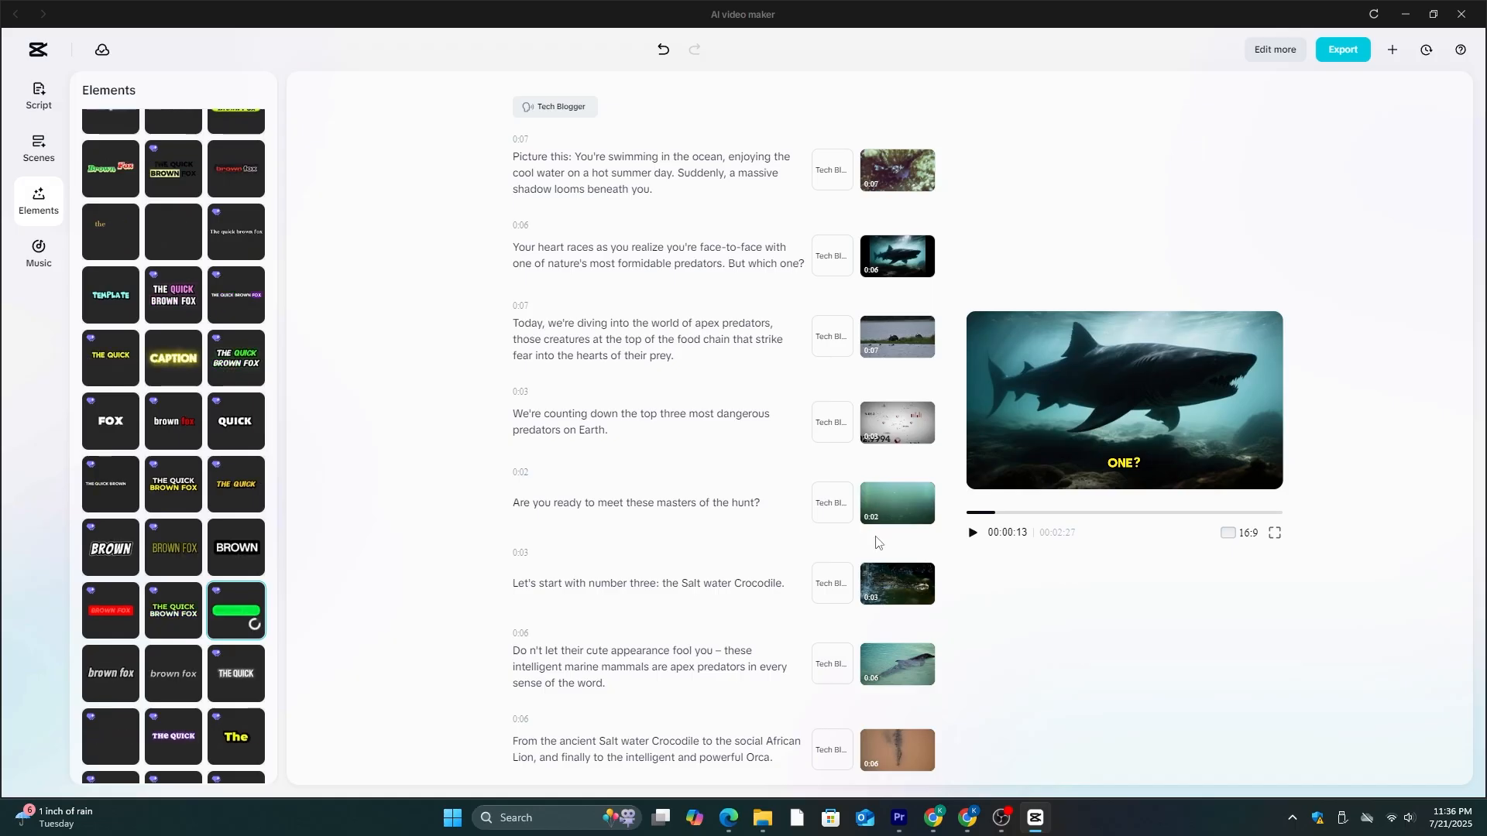
left_click(972, 532)
left_click(973, 533)
scroll(191, 587, "down", 3)
scroll(189, 466, "up", 10)
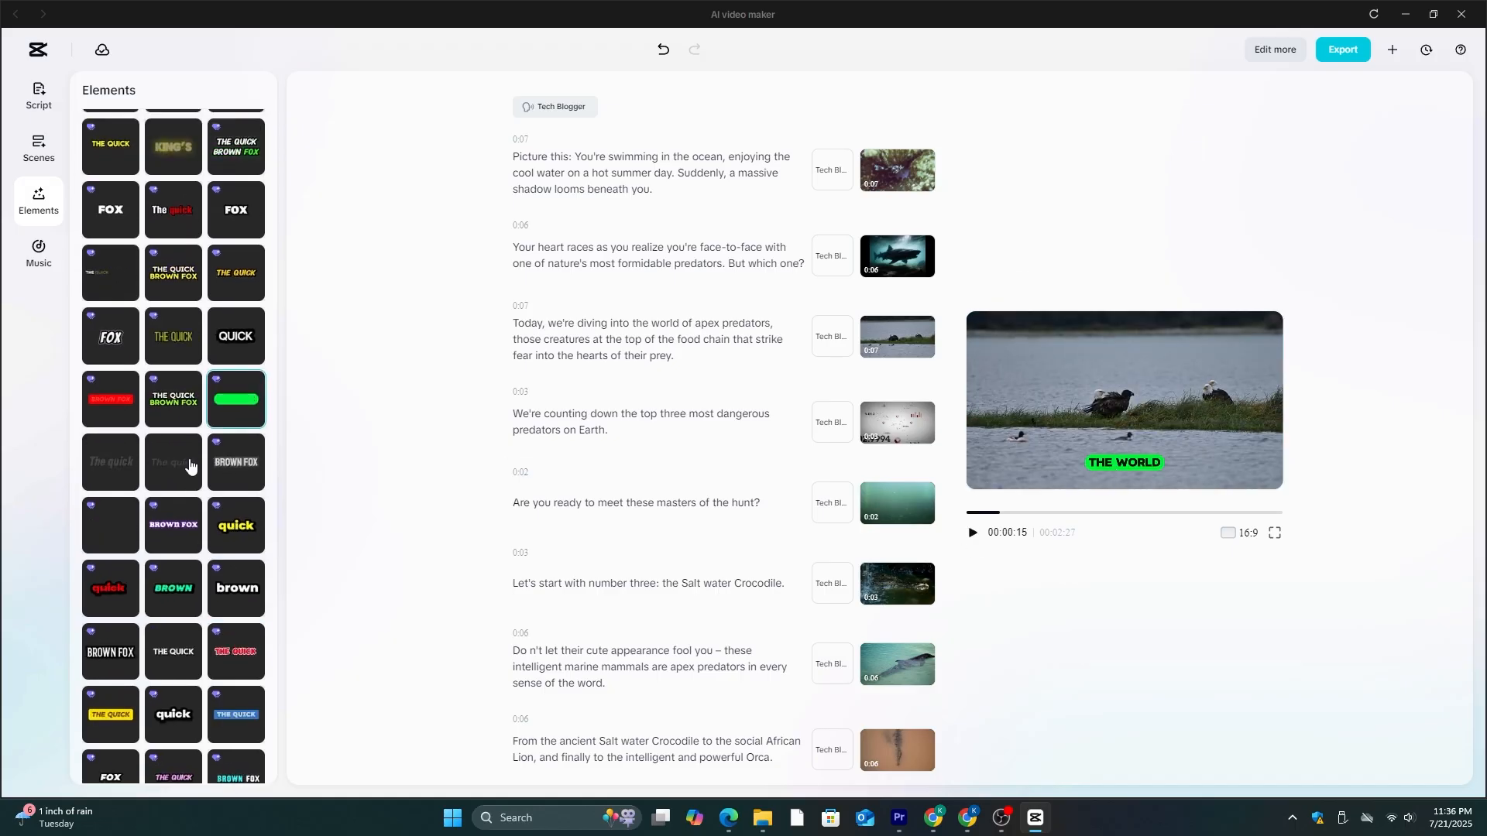
scroll(170, 372, "up", 4)
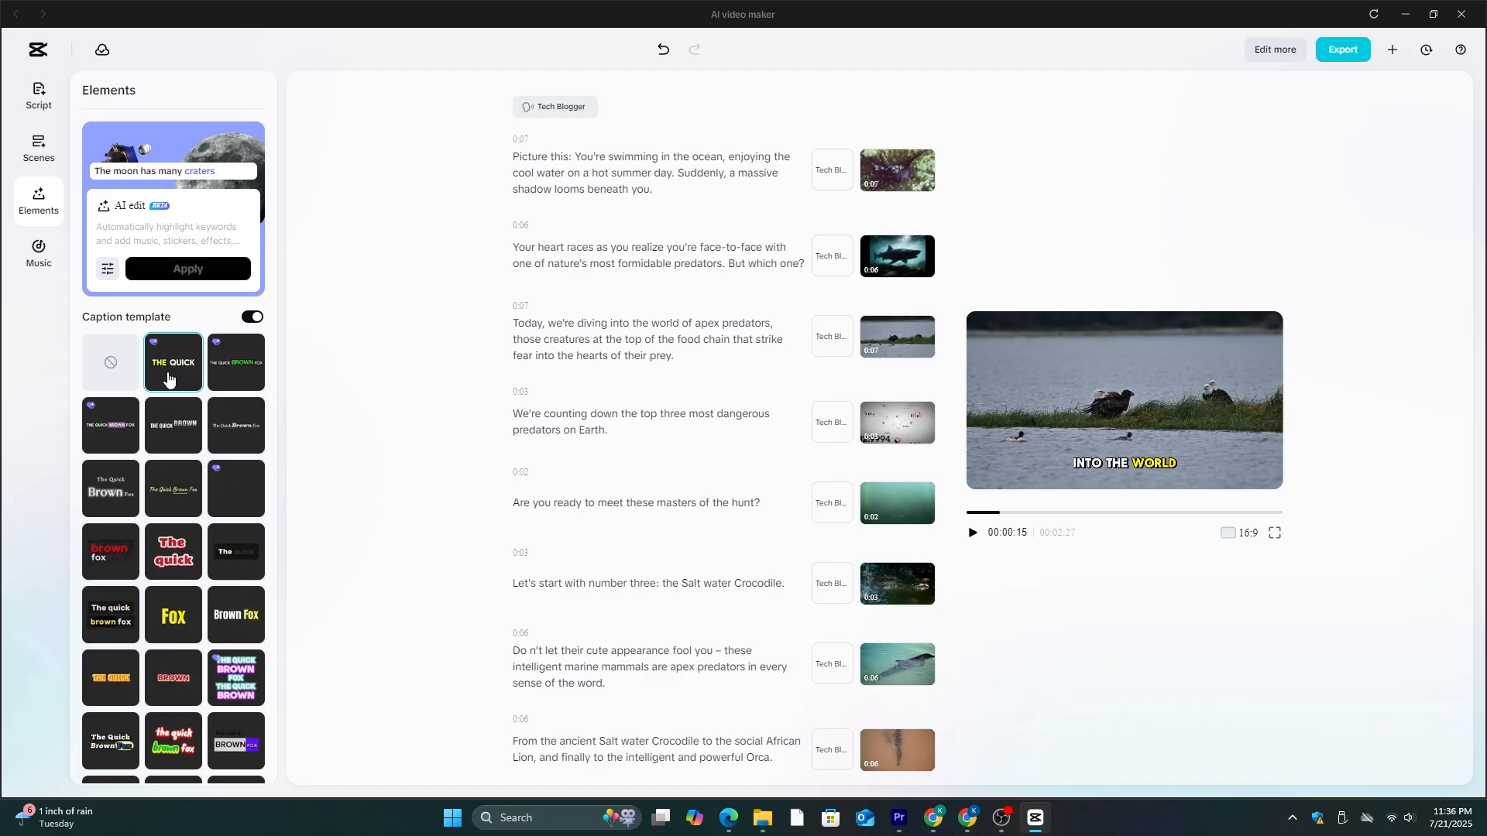
- View the music library, open the project in the full editor and move the playhead to the shark clip
left_click(40, 251)
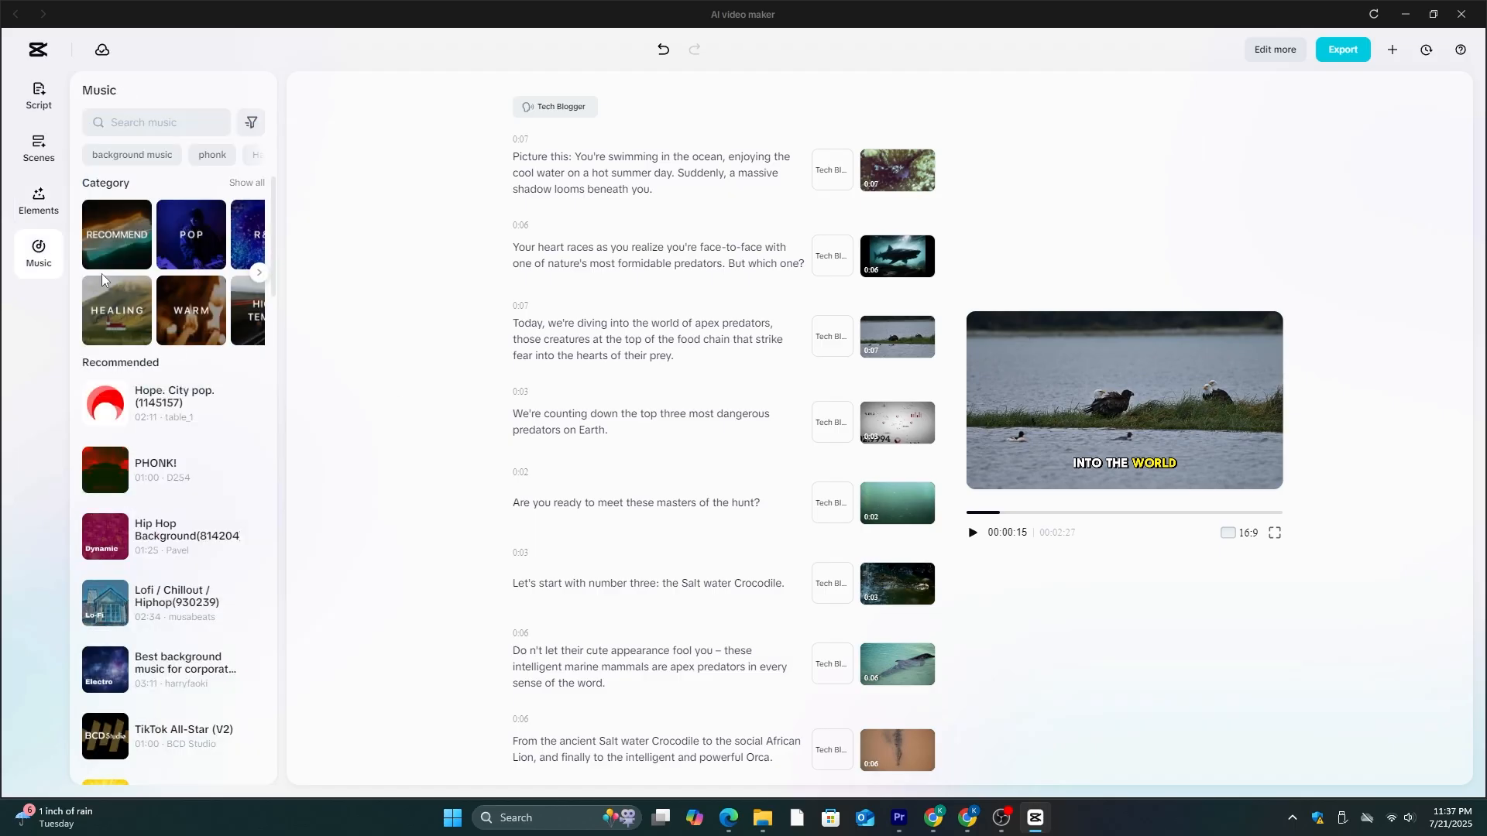
left_click(1274, 51)
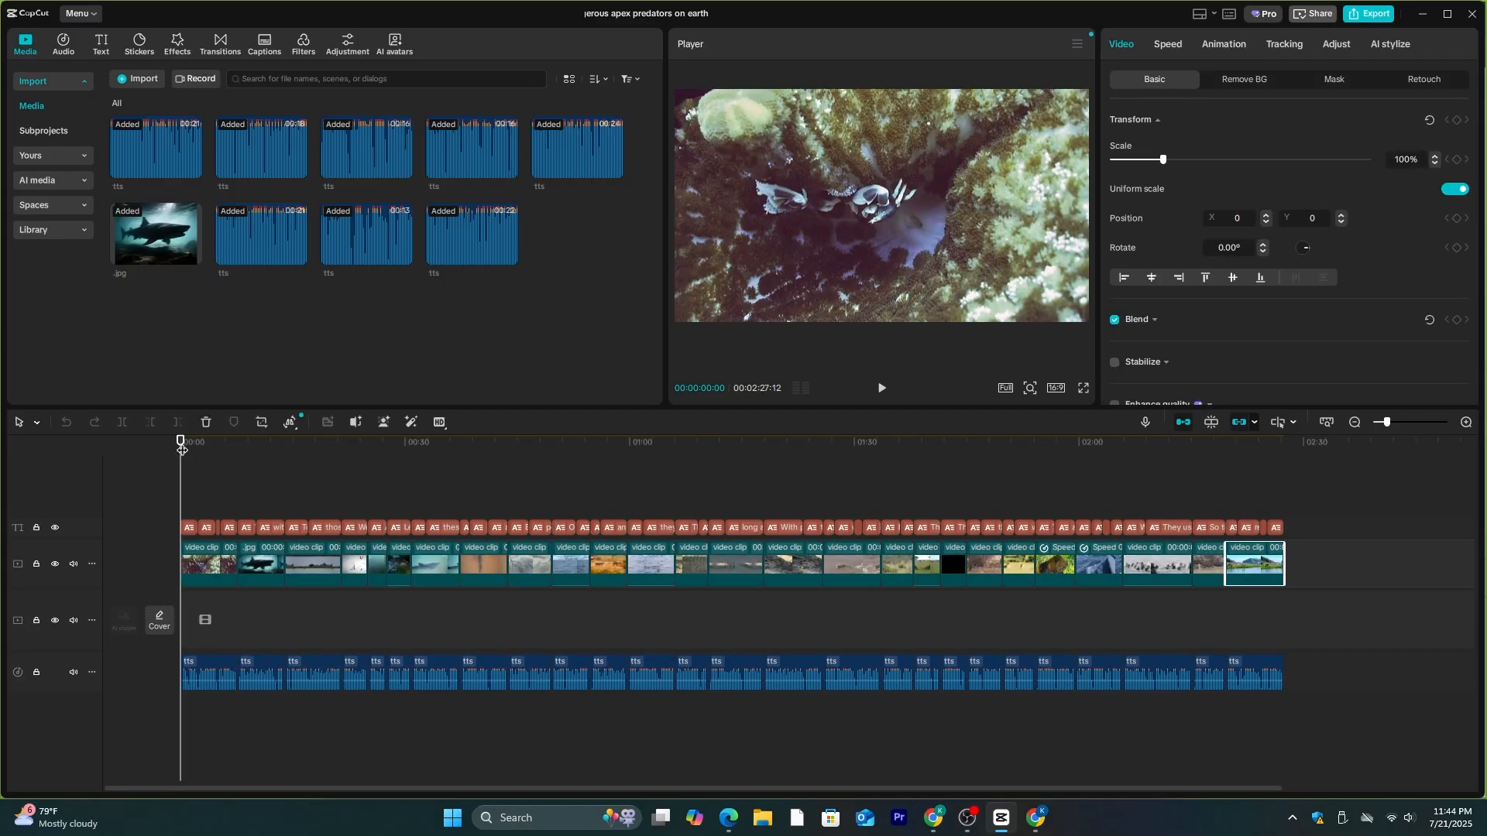
left_click_drag(181, 451, 243, 553)
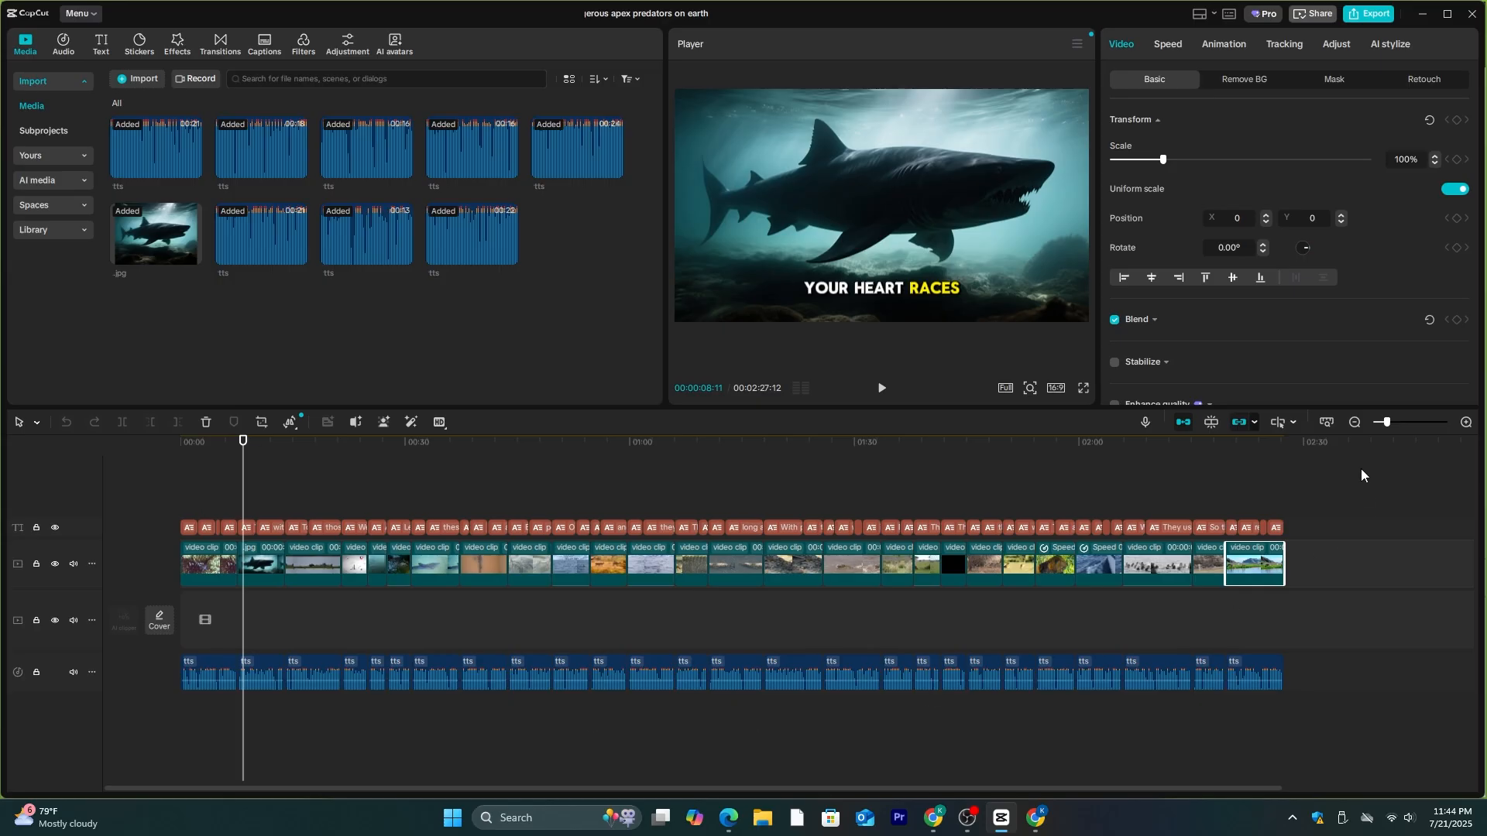
- Add the Shaky Inhale transition between the first clip and the shark clip, and preview it
left_click_drag(1382, 426, 1392, 423)
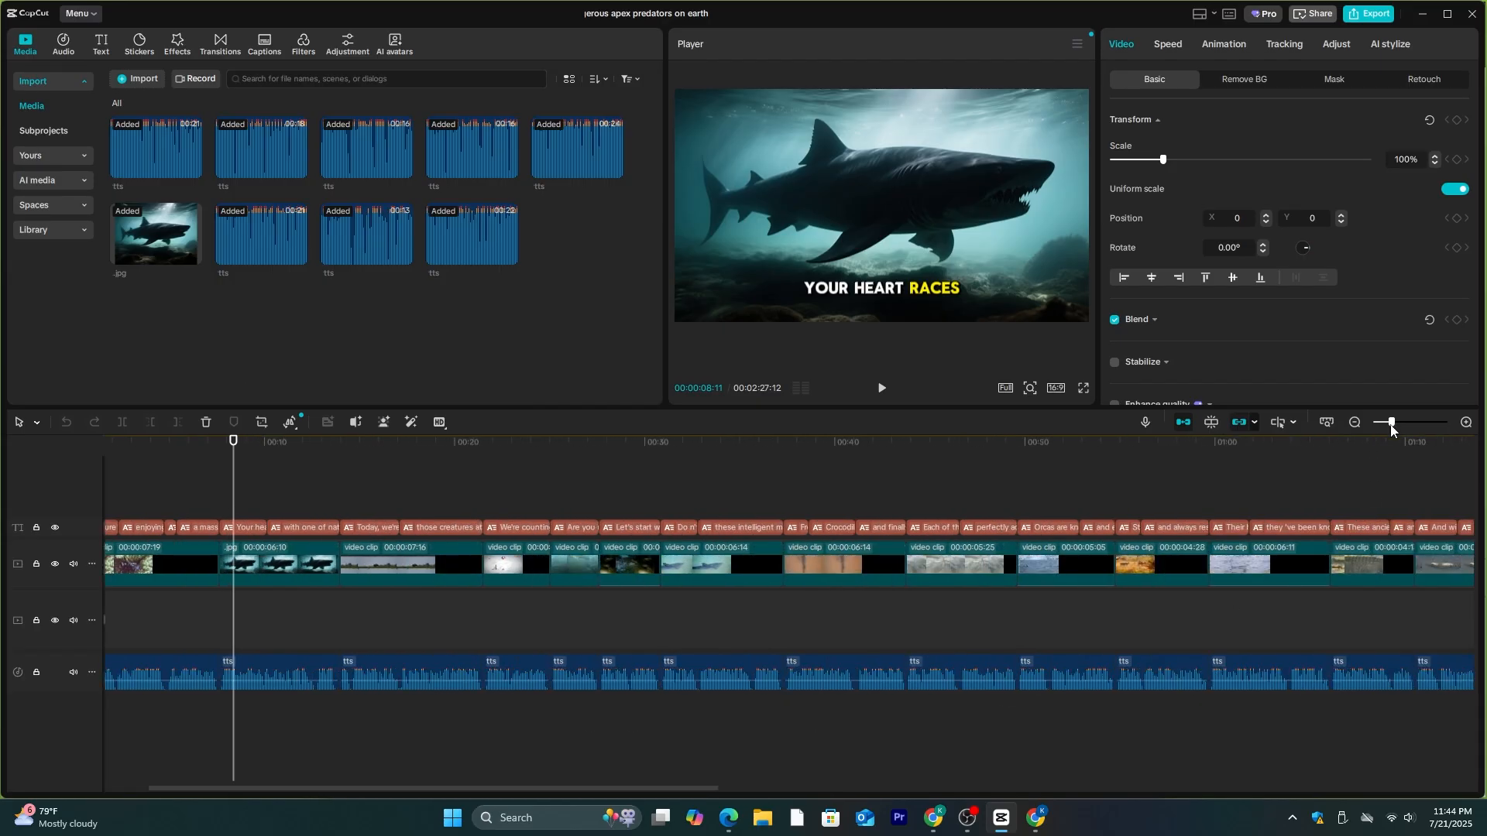
left_click(662, 783)
left_click_drag(665, 789, 573, 788)
left_click(220, 44)
left_click_drag(300, 122, 325, 564)
left_click(826, 453)
left_click(316, 445)
key("space")
key("space")
- Add transitions at the next four cuts after the shark clip, using Blur and Shaky Inhale
left_click_drag(459, 124, 446, 565)
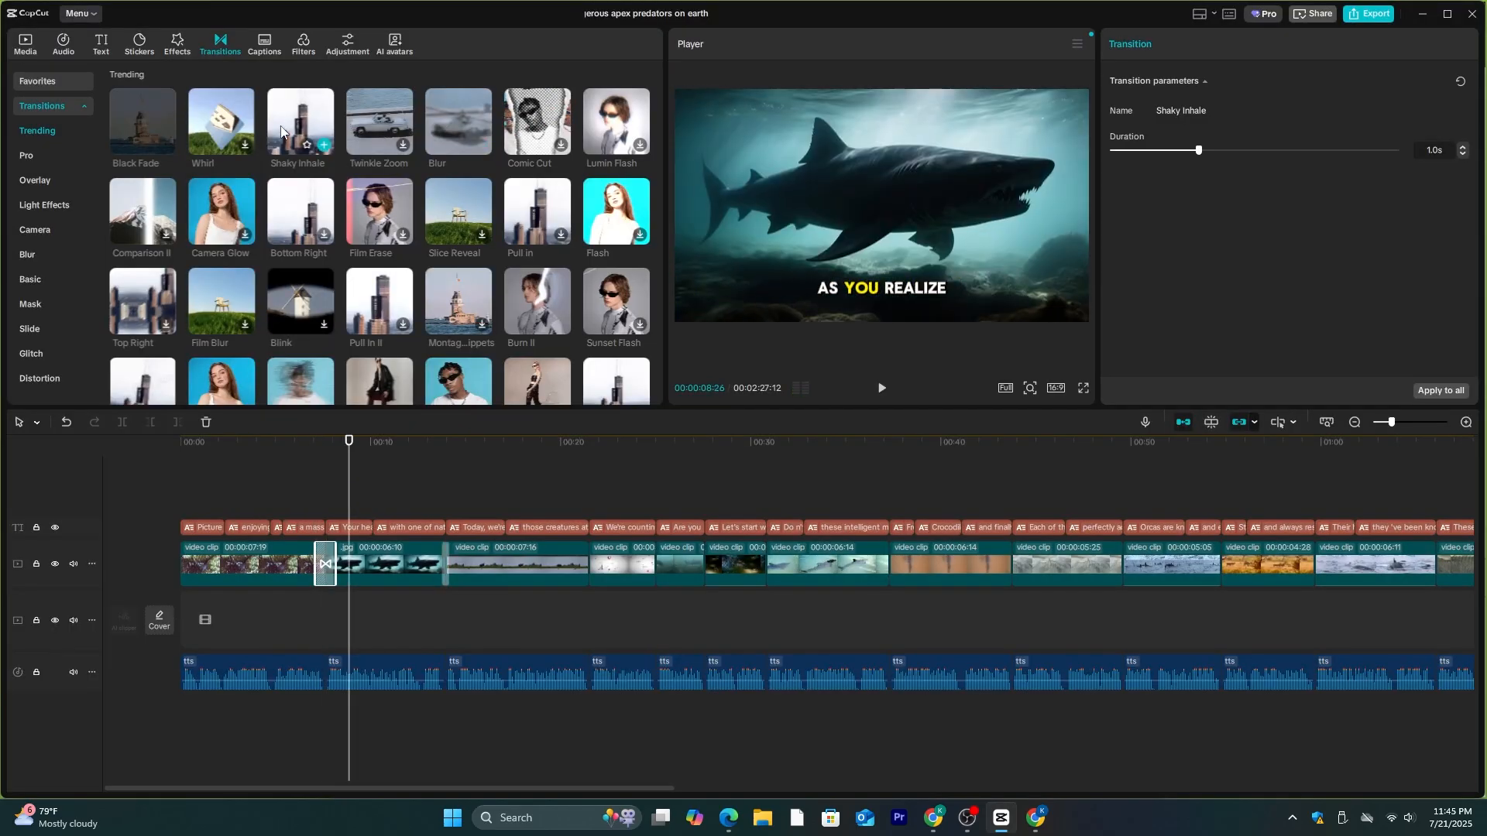
left_click_drag(301, 124, 590, 569)
left_click_drag(457, 129, 705, 564)
left_click_drag(354, 450, 433, 470)
left_click_drag(1392, 422, 1396, 423)
left_click_drag(434, 788, 380, 789)
left_click_drag(613, 463, 259, 468)
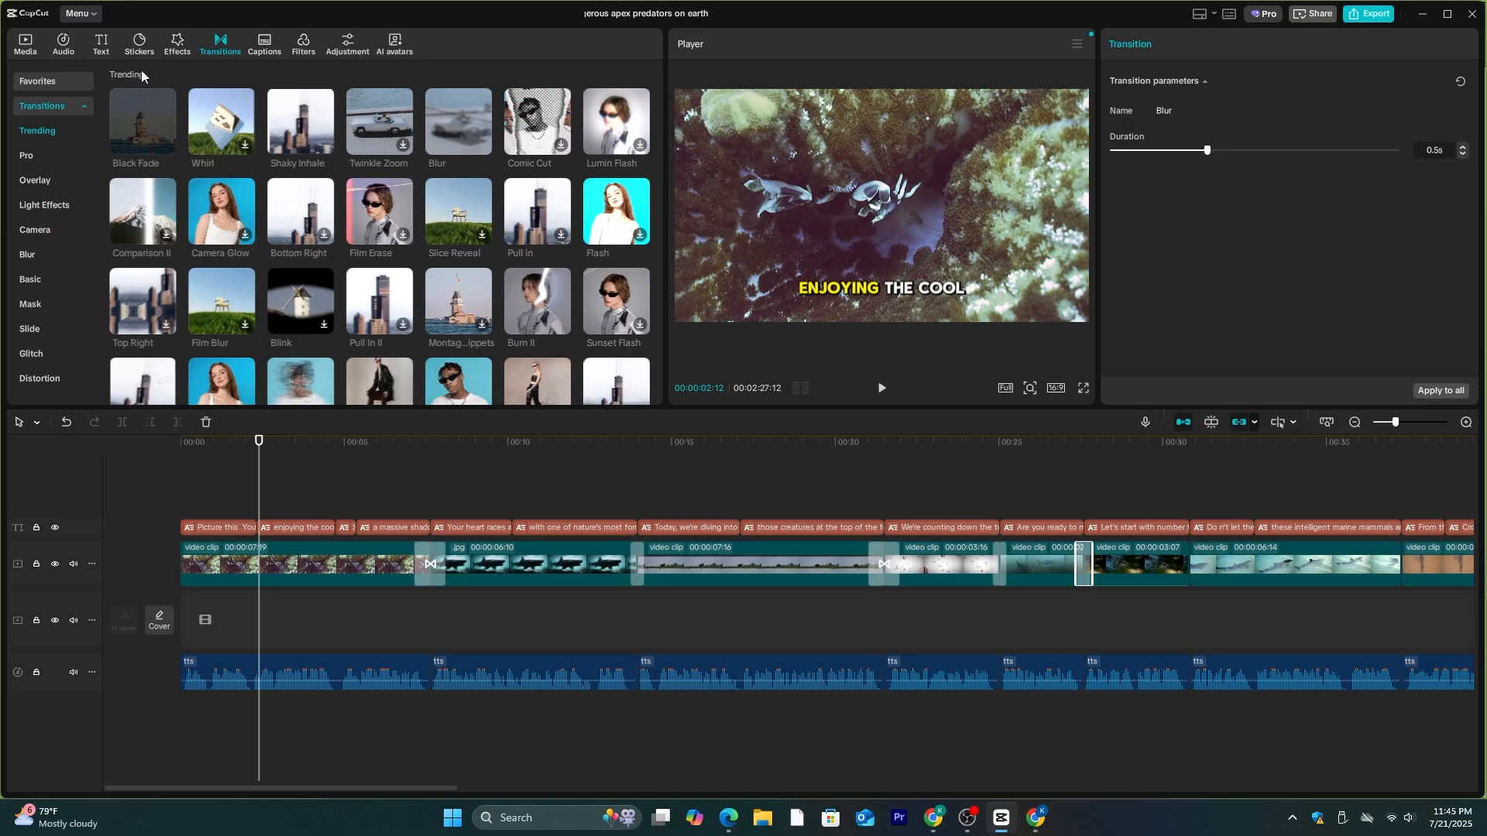
- Add video effects to the first three clips, with Lightning Crack on the shark clip and Slide Blur on the third clip
left_click(178, 44)
left_click(460, 149)
left_click_drag(539, 150, 534, 562)
left_click_drag(223, 329, 720, 564)
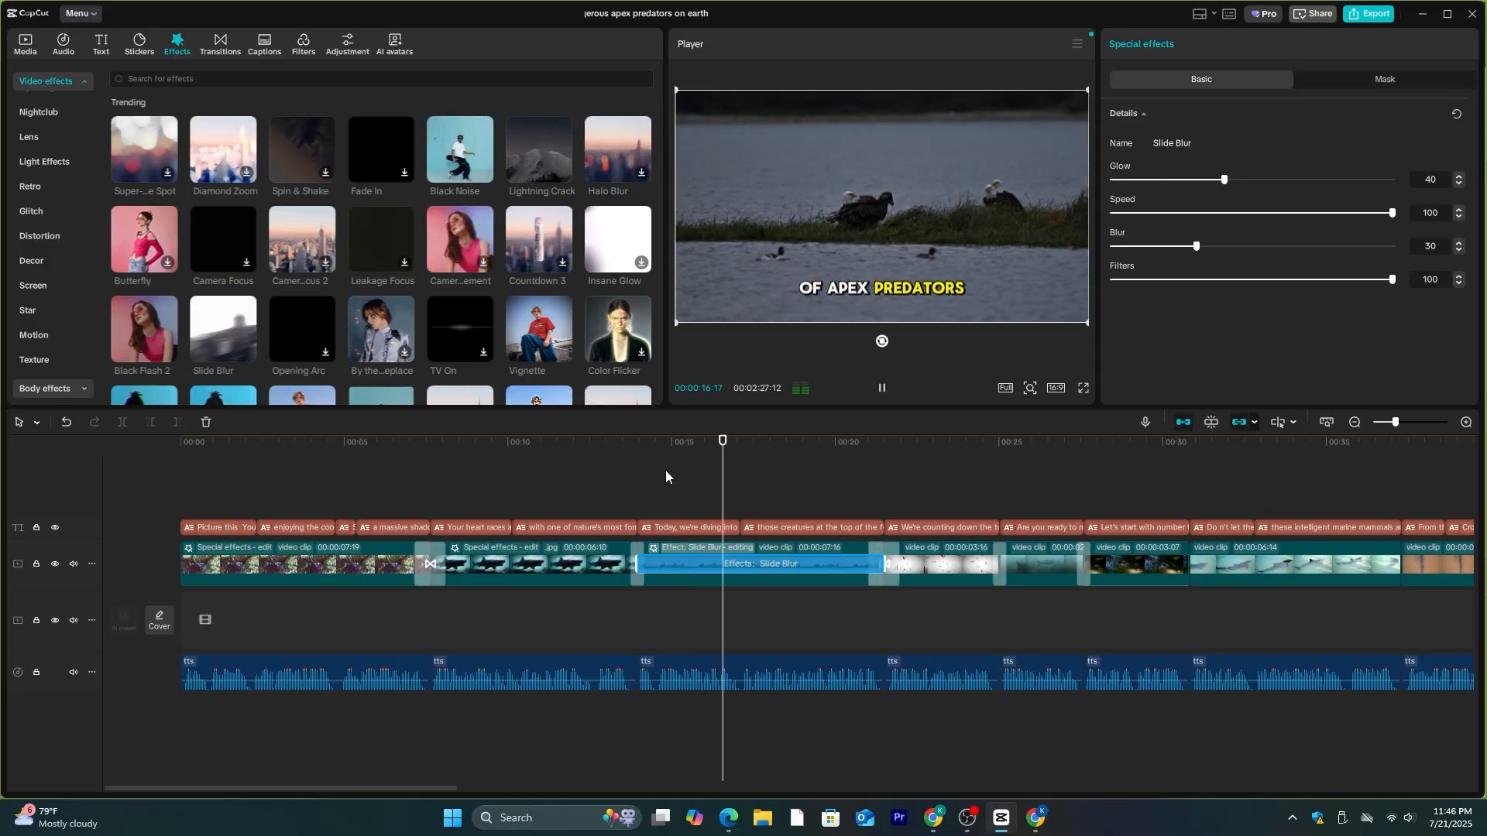
- Place a custom adjustment layer at the start of the timeline and extend it over the video clips
key("Home")
left_click(349, 45)
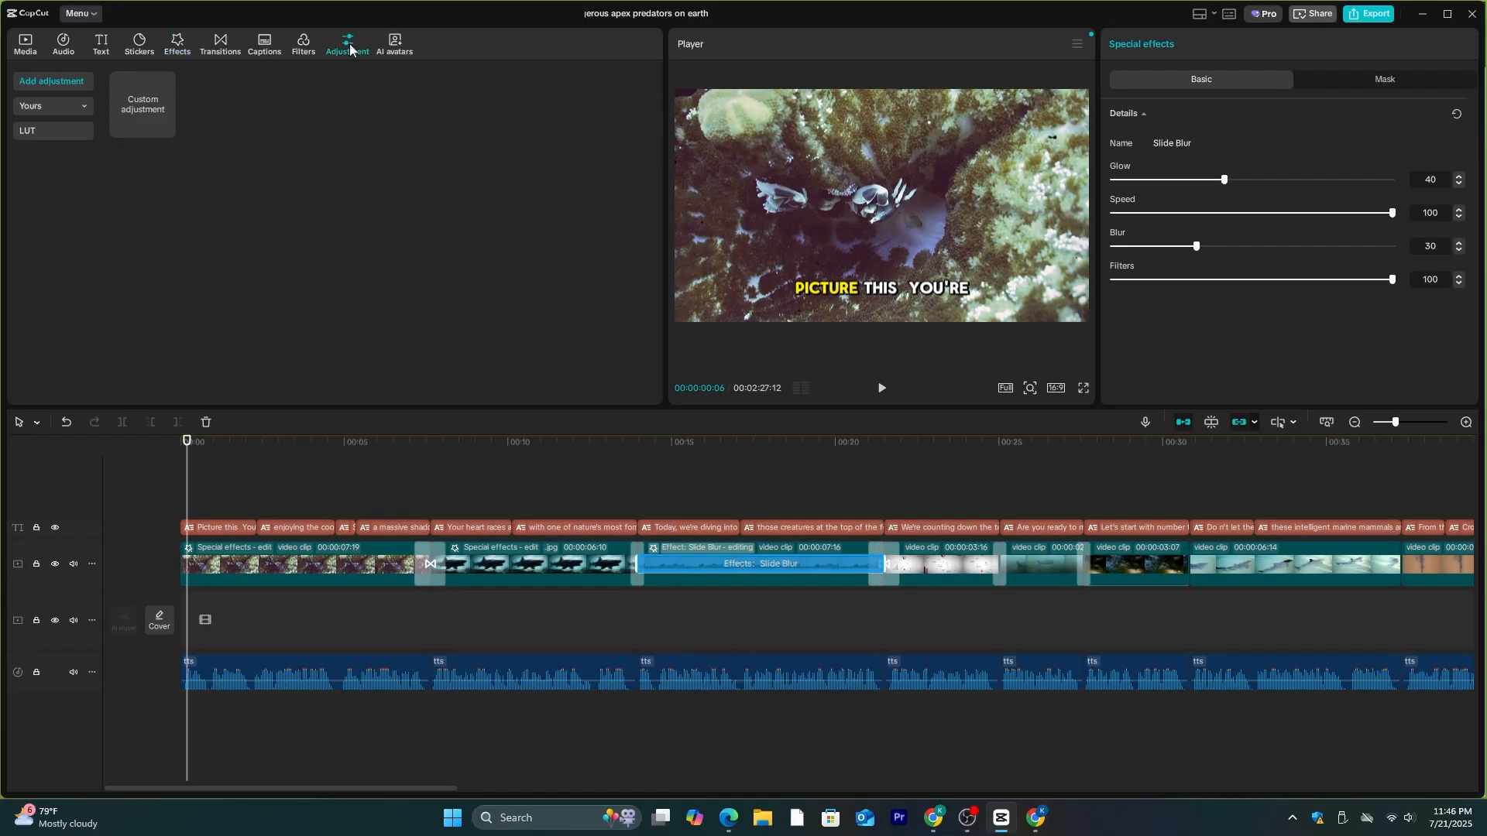
left_click_drag(125, 117, 186, 504)
left_click(270, 506)
left_click_drag(279, 504, 1450, 541)
- Set the adjustment layer's exposure to -40 and raise its whites
scroll(1230, 252, "down", 5)
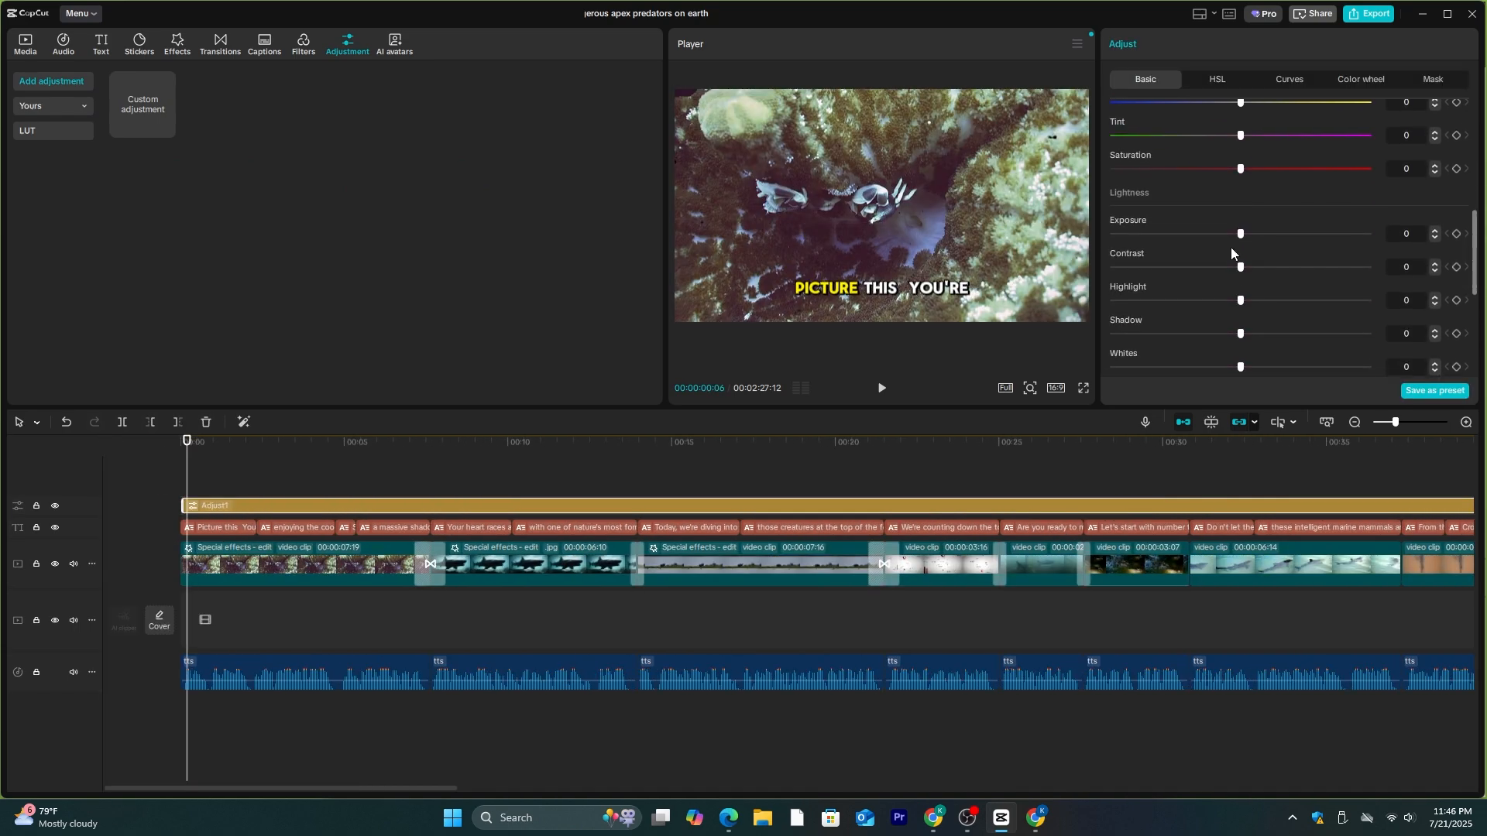
left_click_drag(1241, 240, 1138, 241)
left_click_drag(214, 446, 865, 447)
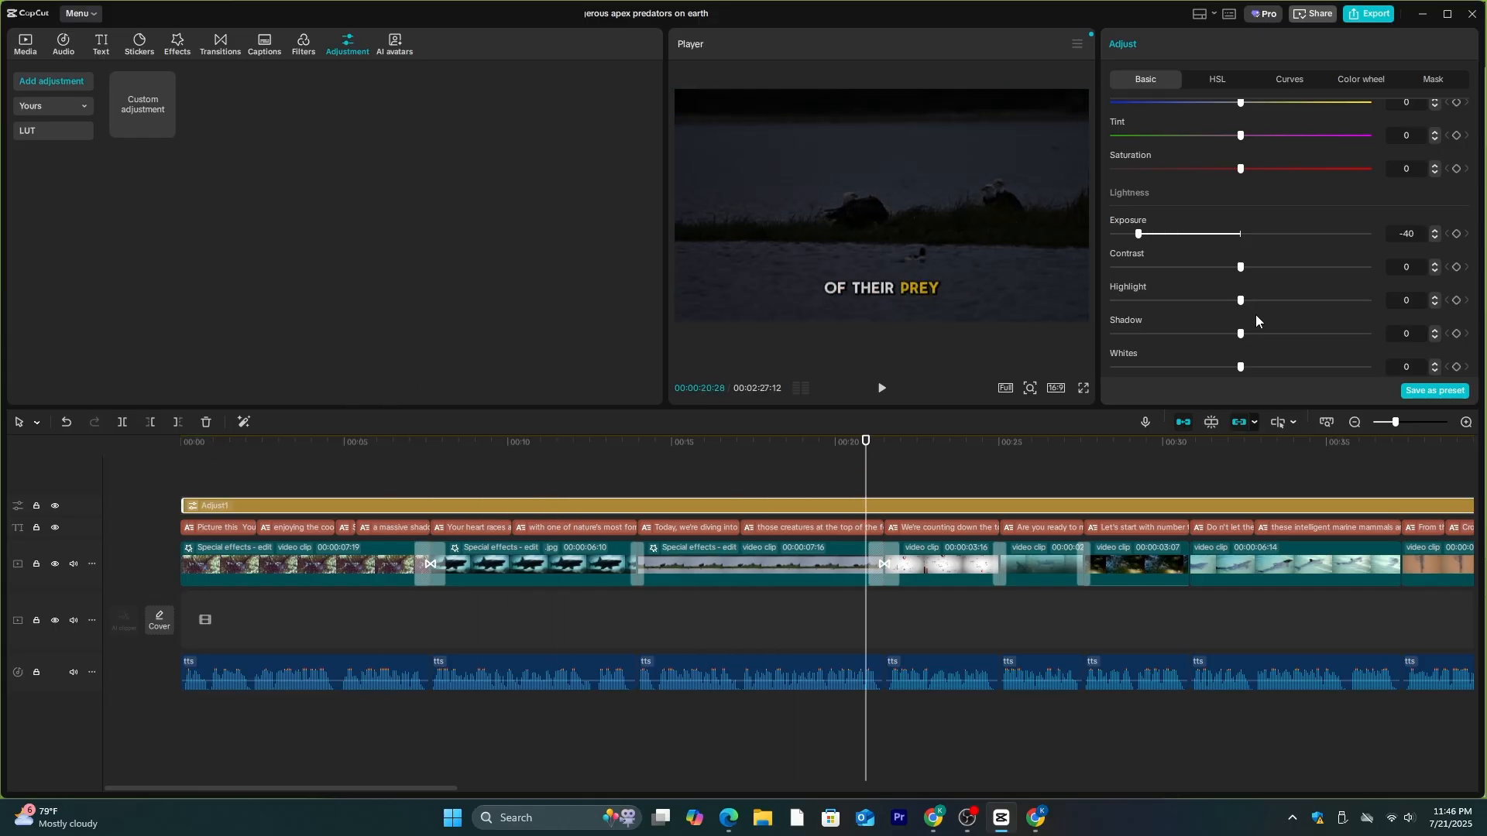
left_click_drag(1240, 367, 1329, 369)
scroll(1177, 309, "down", 4)
- Play the edited video back from near the start to check the adjusted look
left_click_drag(866, 445, 348, 448)
left_click_drag(451, 449, 272, 486)
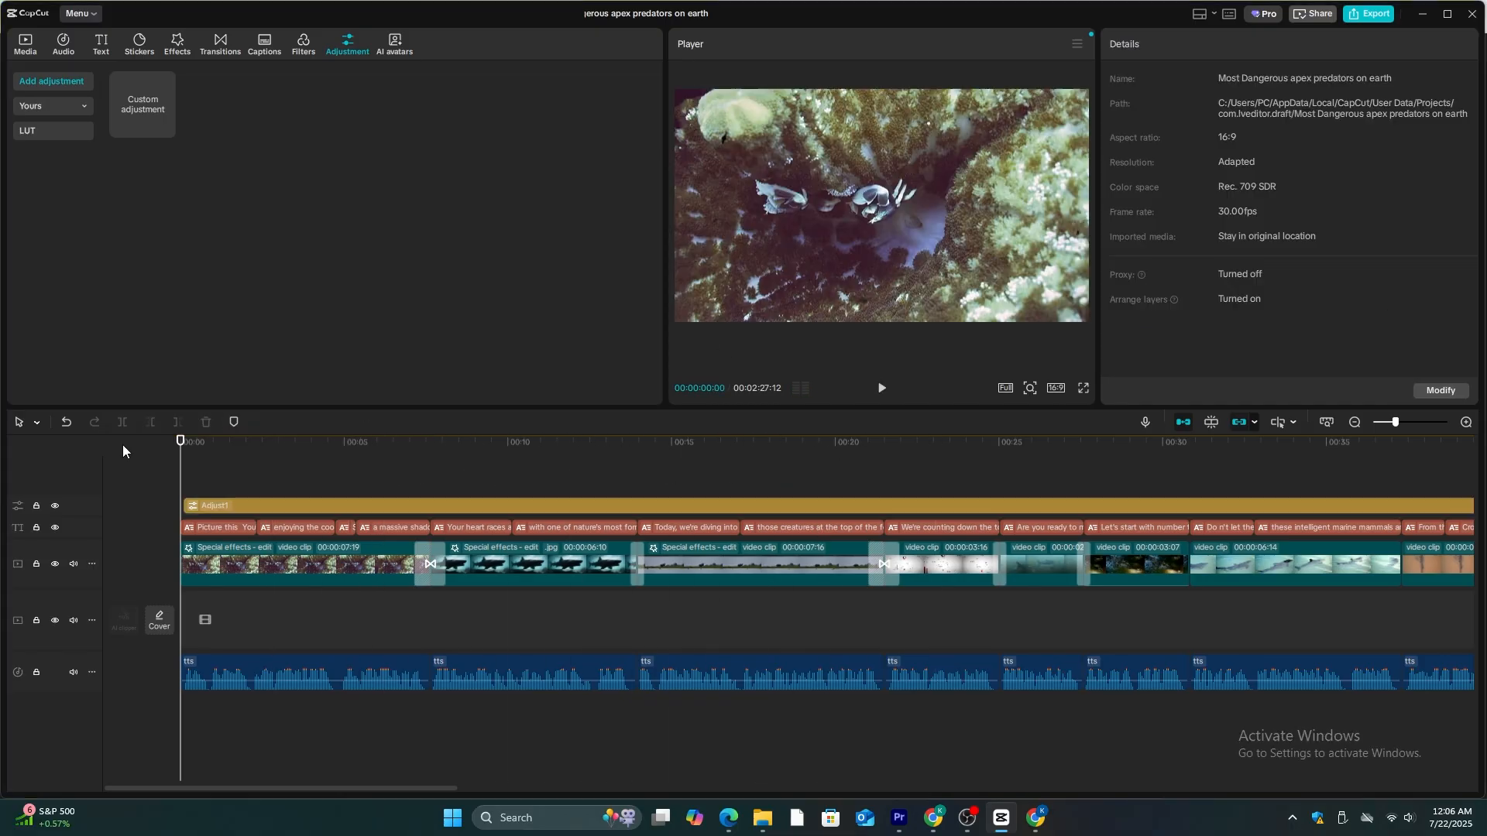
key("space")
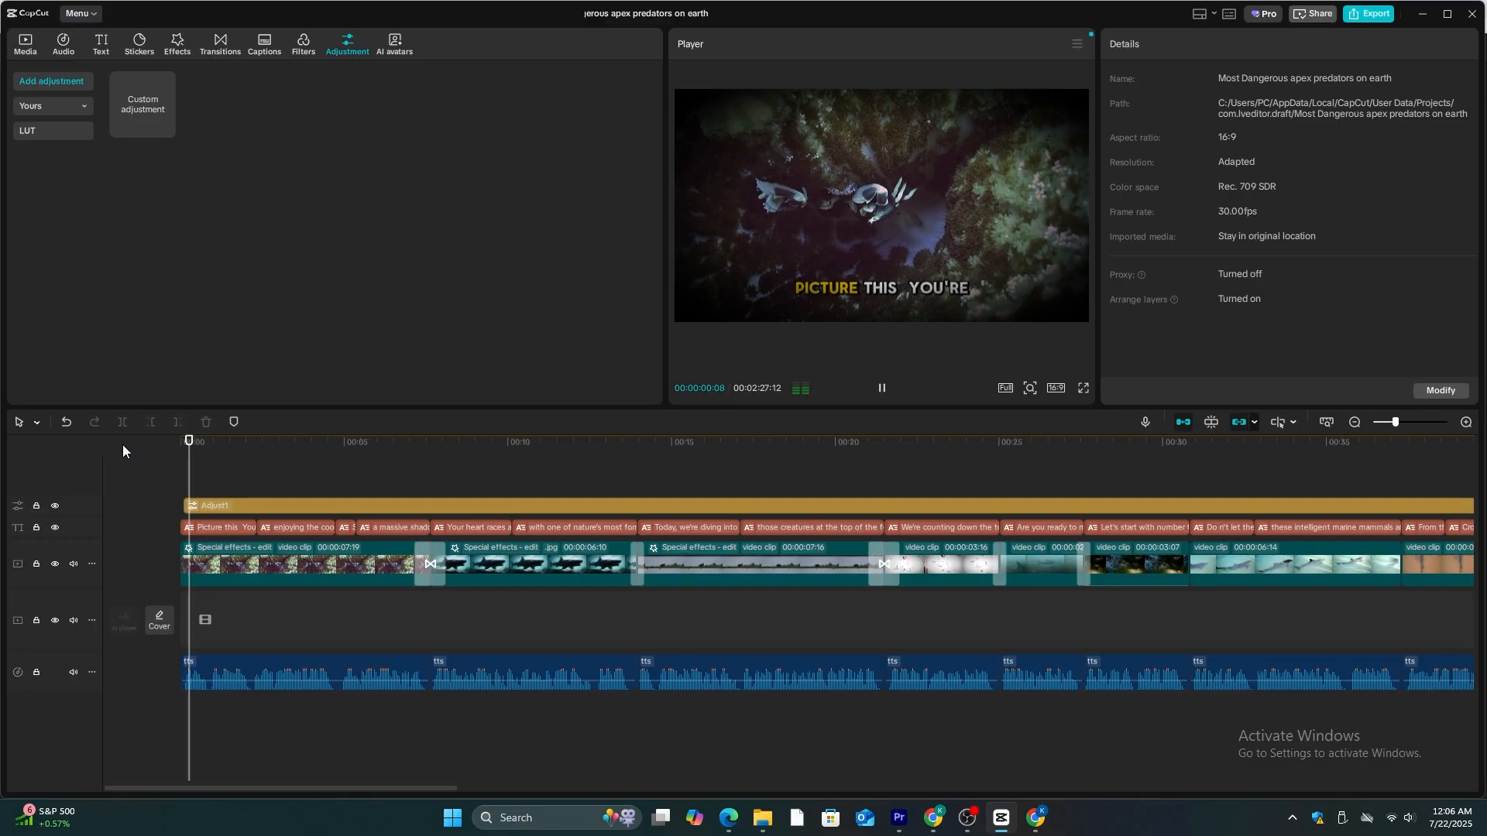